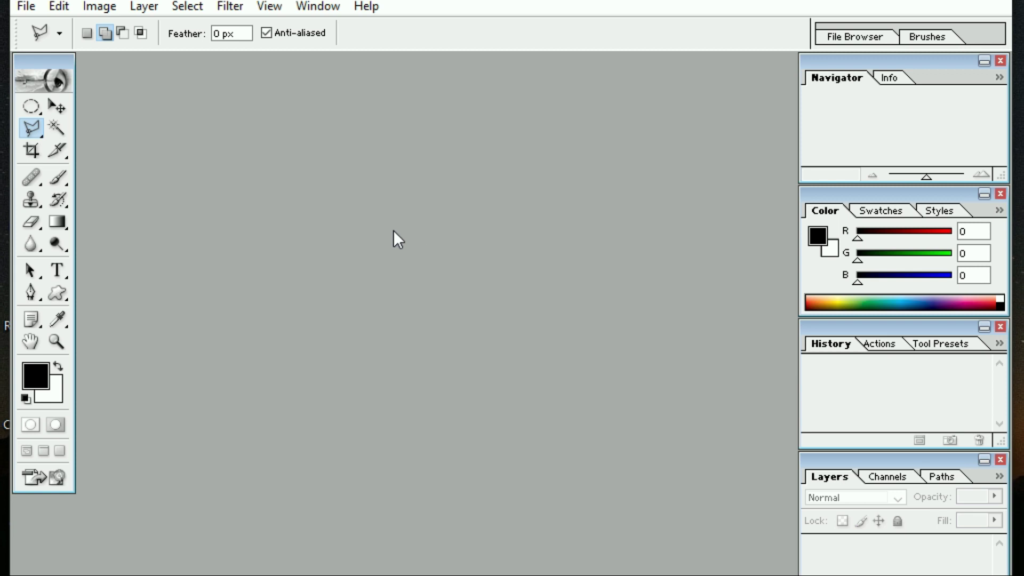
Enter 1280 × 720 pixels as the new document's width and height
click(24, 7)
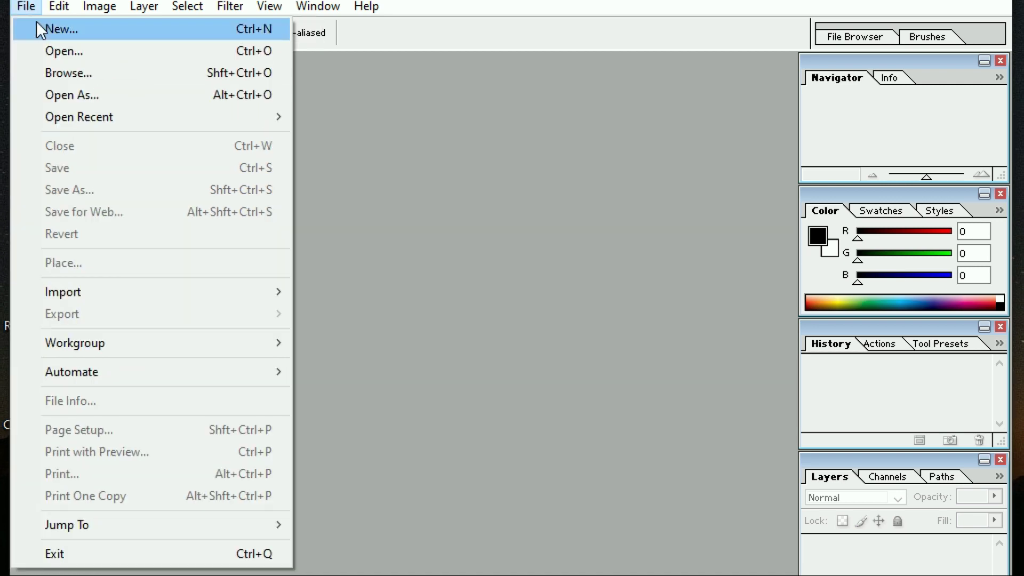
click(57, 30)
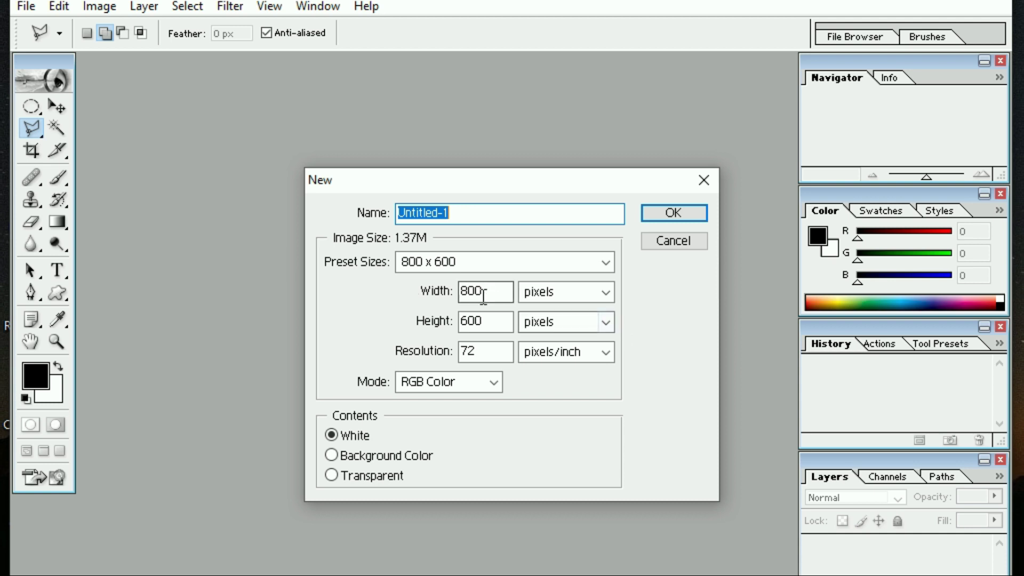
double_click(503, 289)
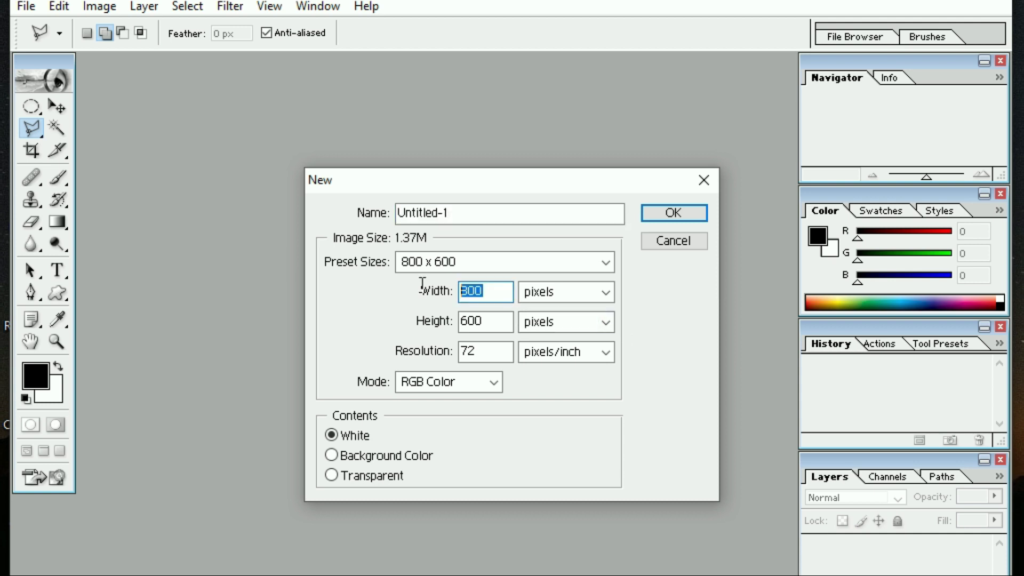
text(128)
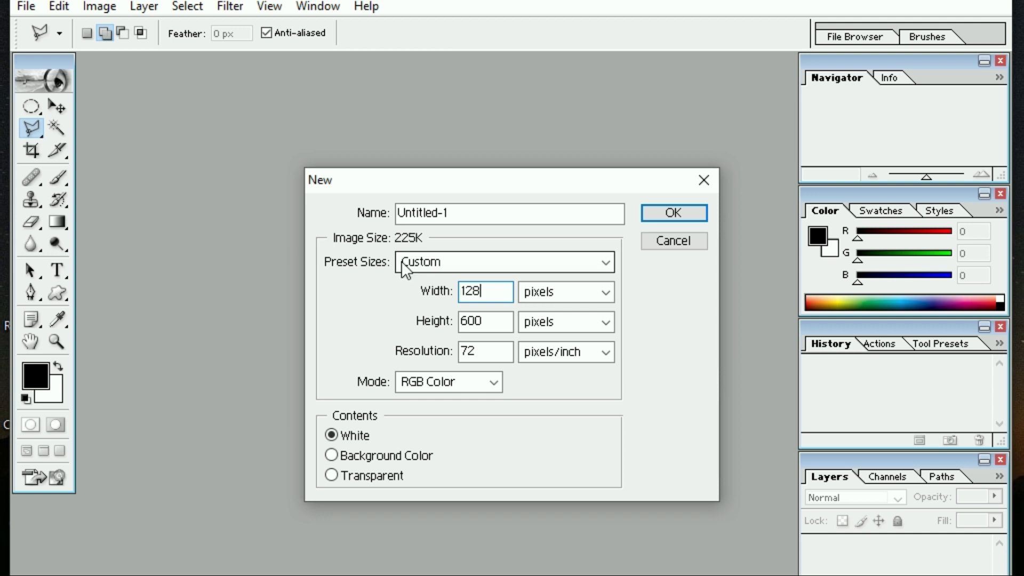
text(0)
key(Tab)
text(720)
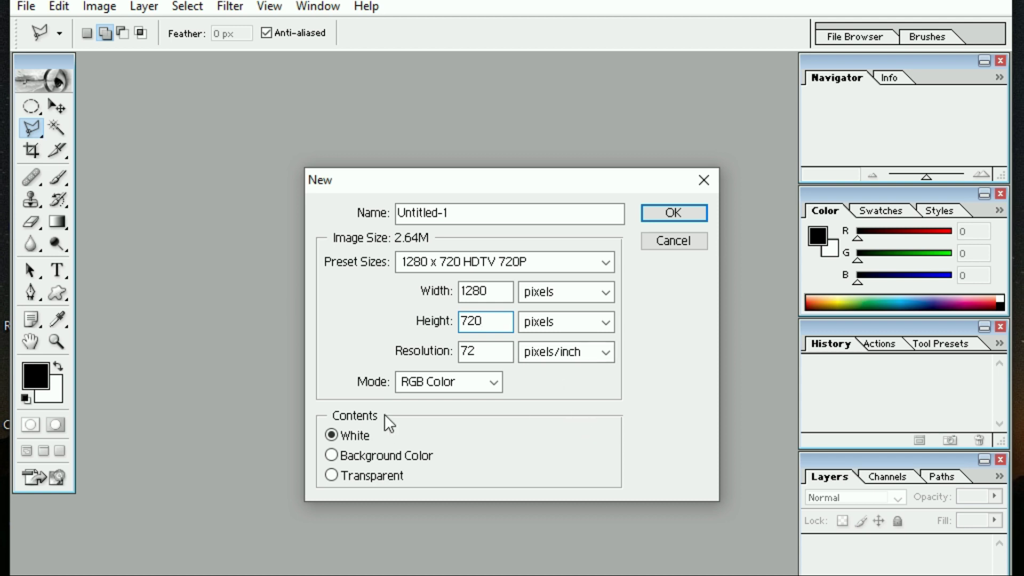
Create the 1280 × 720 document and type 'How to design Thumbnail in Adobe Photo' on it
click(672, 213)
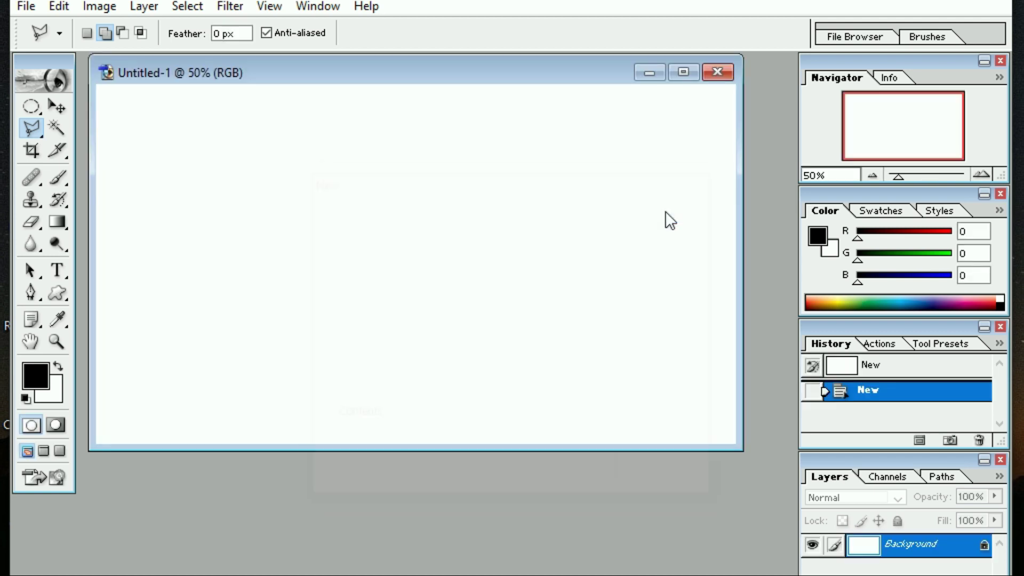
drag(354, 68, 366, 137)
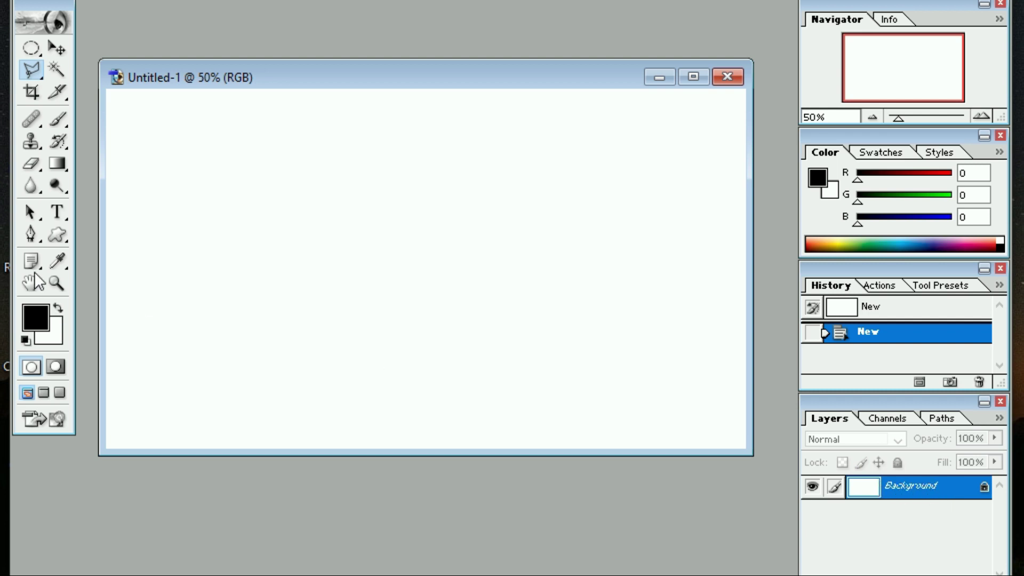
click(66, 219)
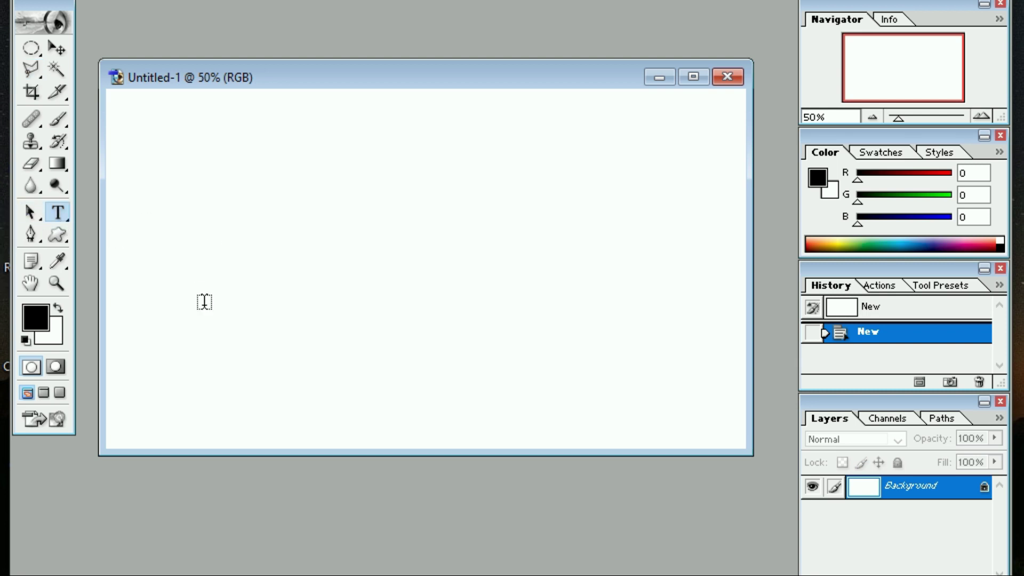
click(206, 219)
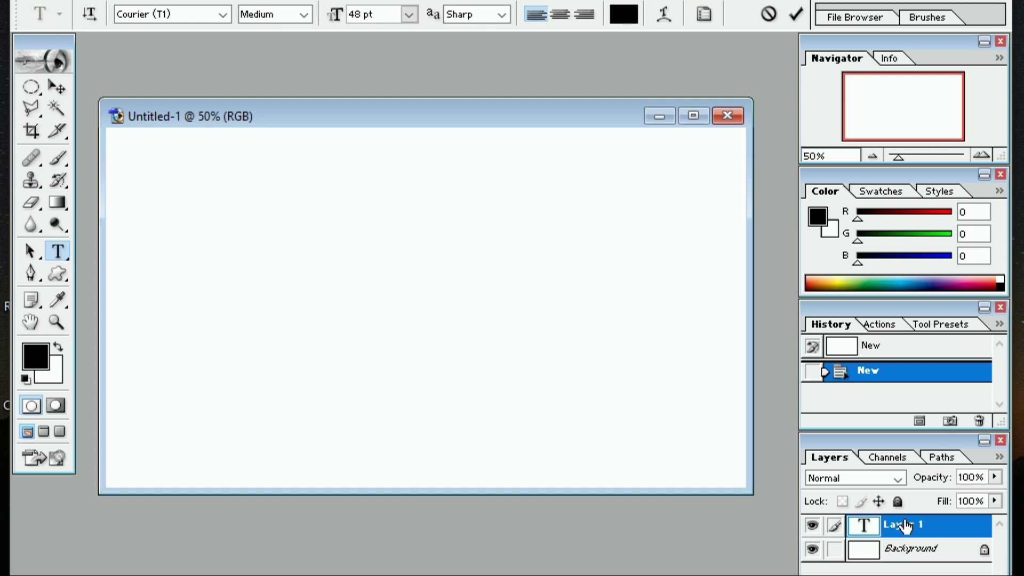
text(How to design)
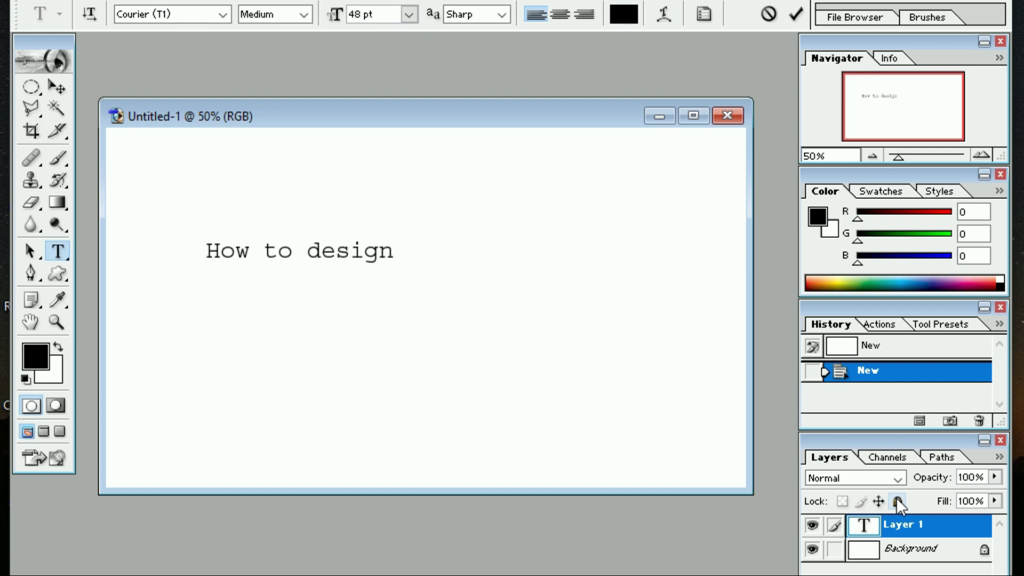
text( Thum)
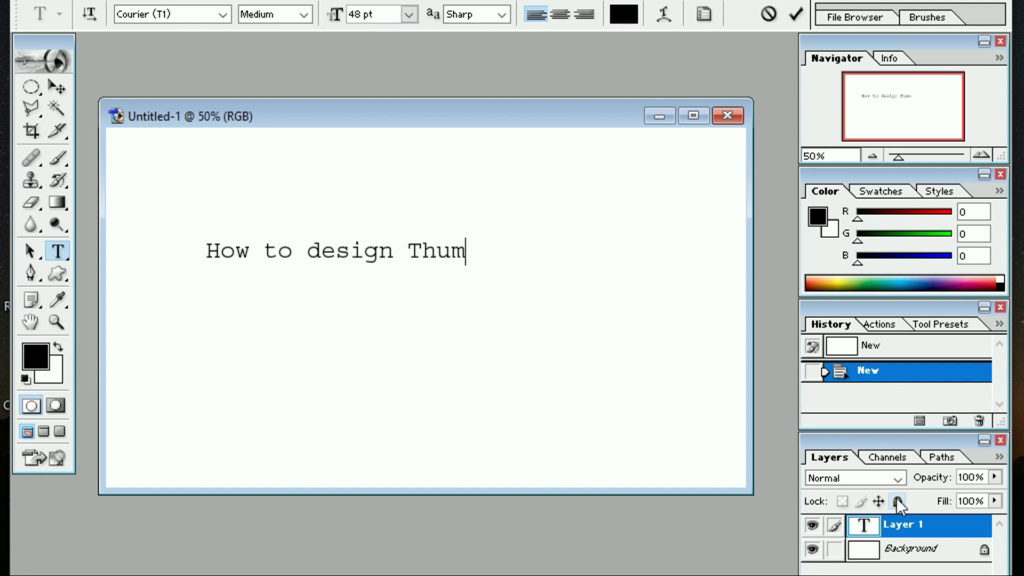
text(bnail in Ad )
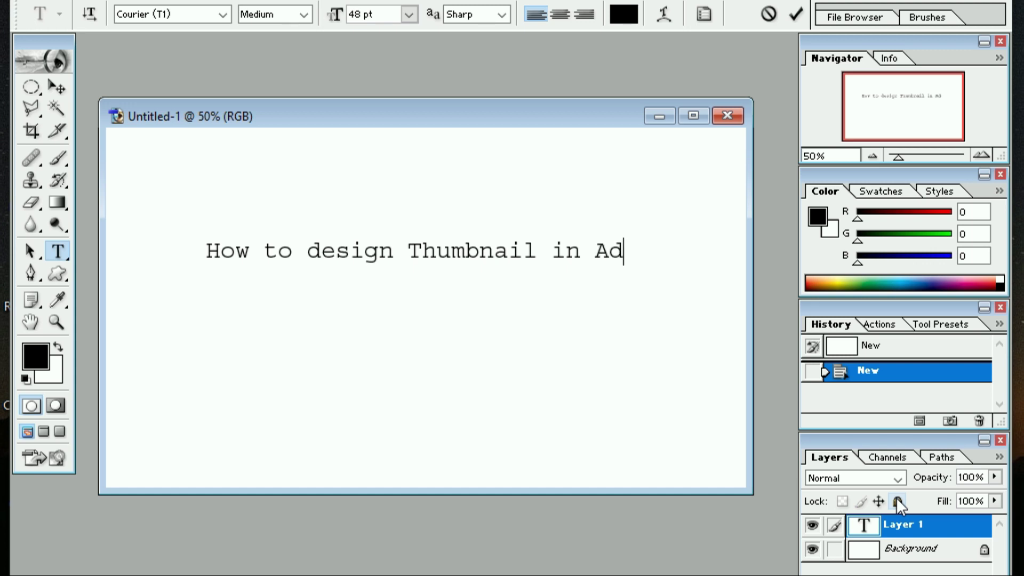
text(obe Photo)
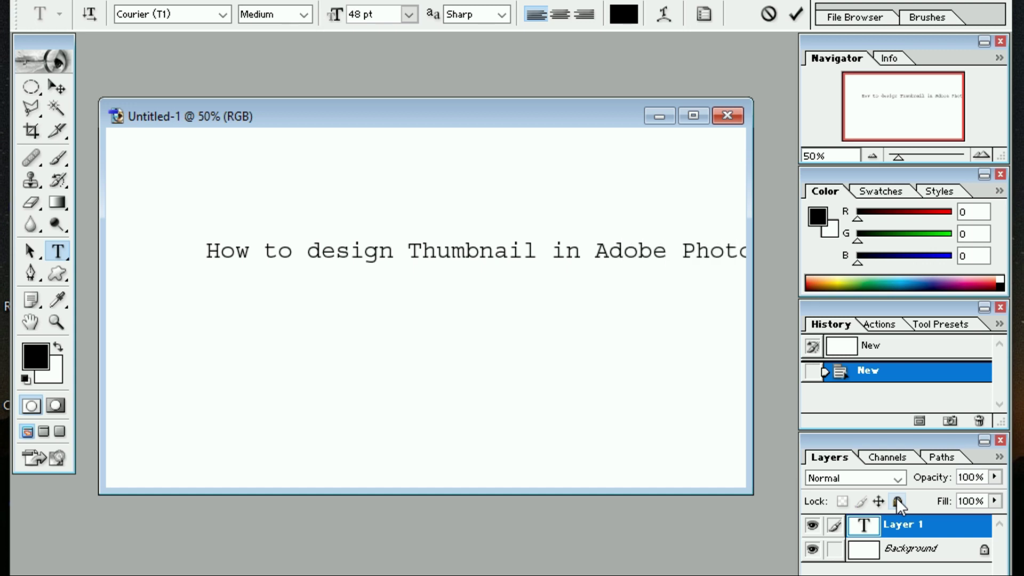
click(56, 88)
Drag the title to the canvas top-left and select its whole text line
mouse_move(335, 253)
mouse_down()
mouse_move(256, 218)
mouse_move(258, 168)
mouse_up()
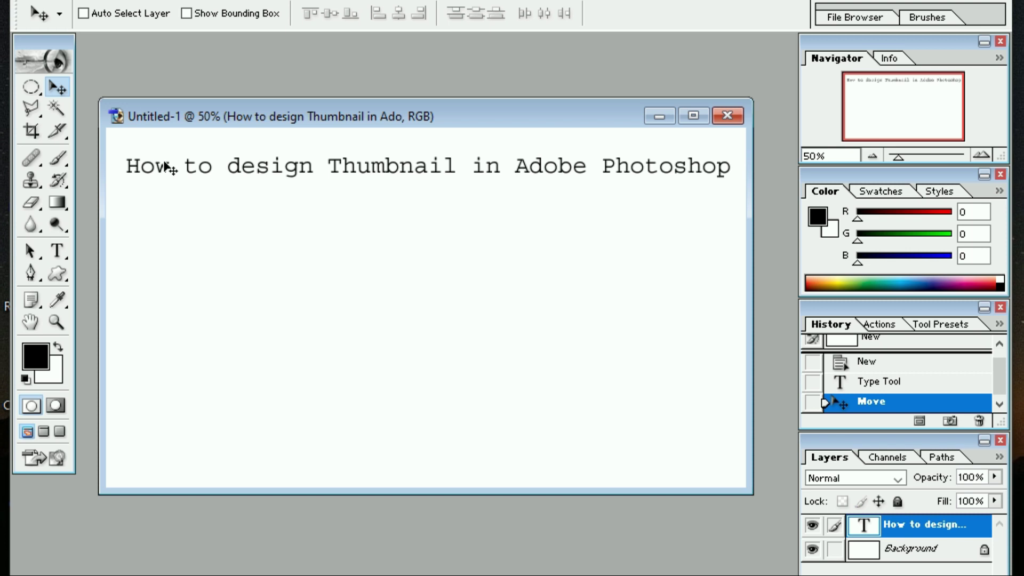
click(57, 254)
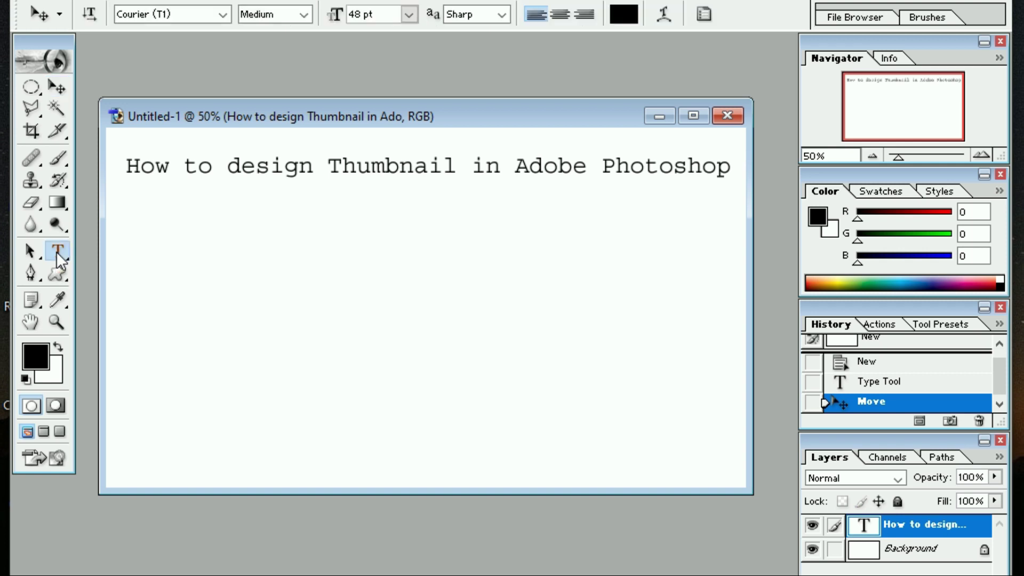
drag(128, 163, 727, 167)
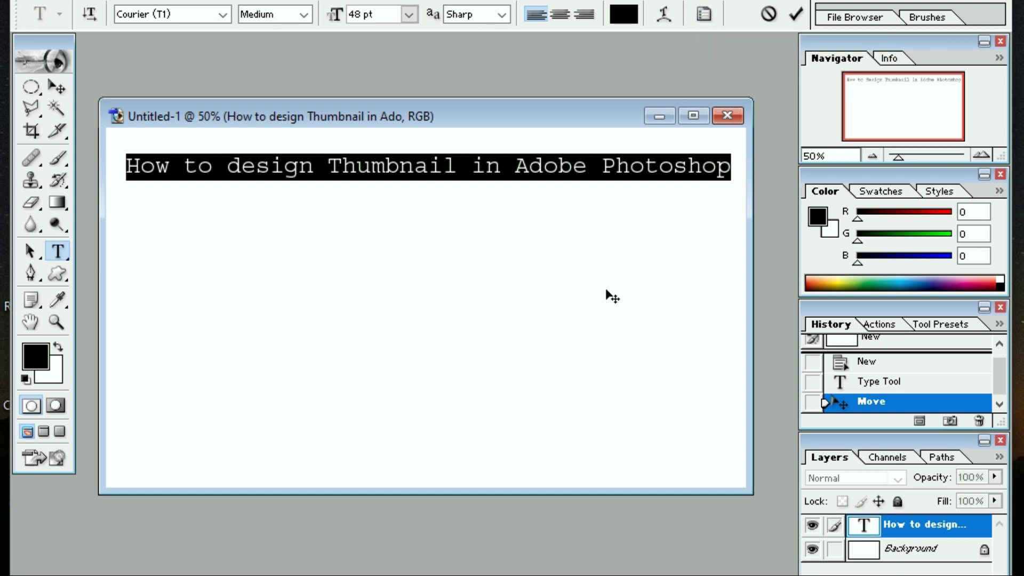
Show the Character palette and place it over the canvas centre
key(ctrl+t)
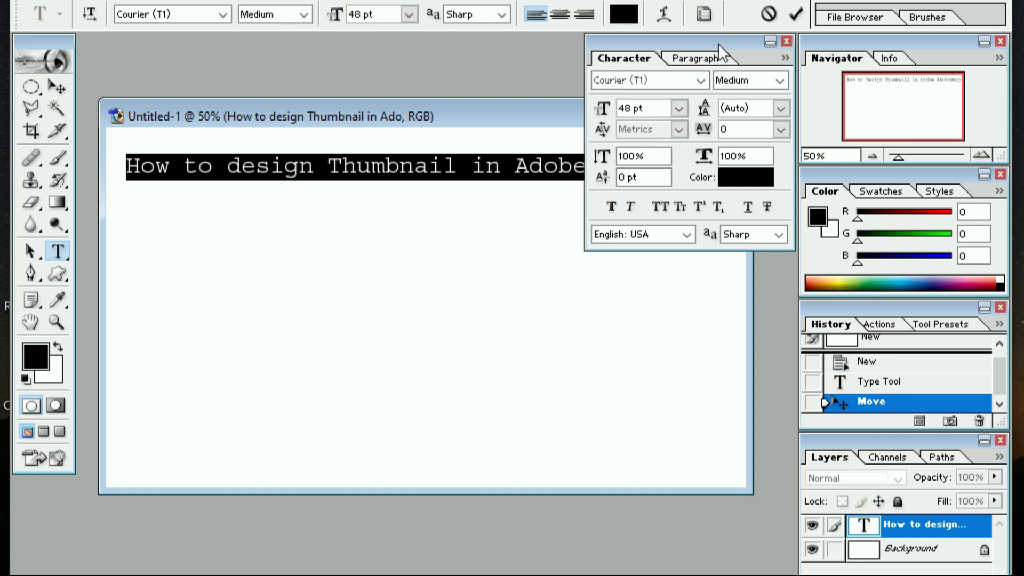
mouse_move(703, 60)
mouse_down()
mouse_move(492, 282)
mouse_move(433, 282)
mouse_move(419, 230)
mouse_up()
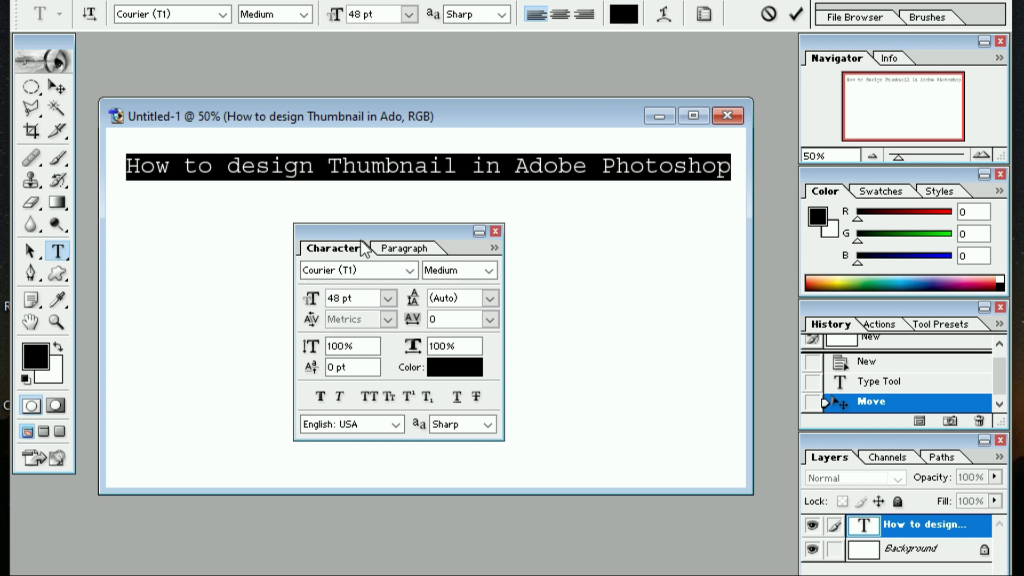
Switch the title's font to Cooper Black and widen the document window
click(410, 271)
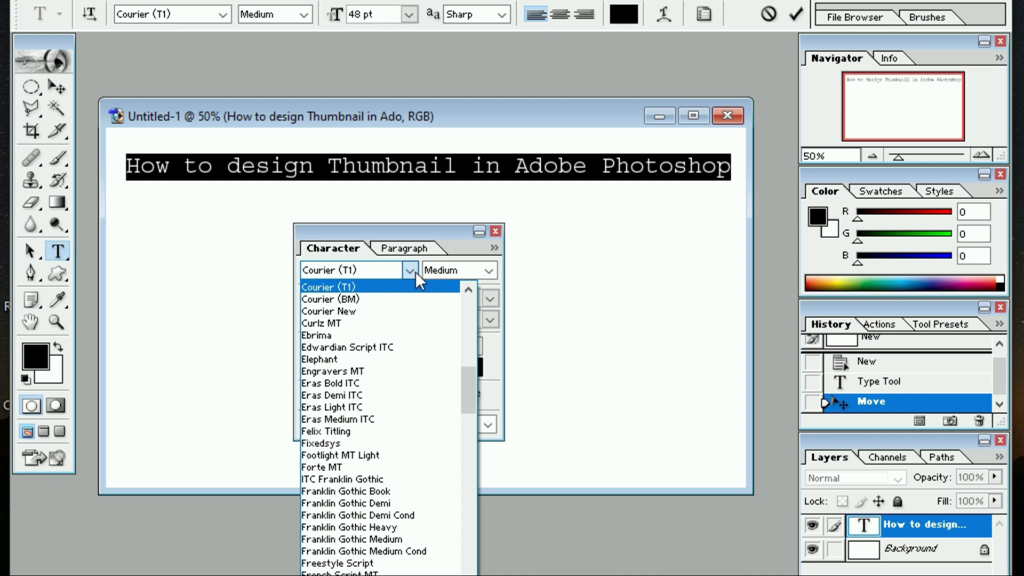
click(412, 270)
click(412, 270)
click(361, 269)
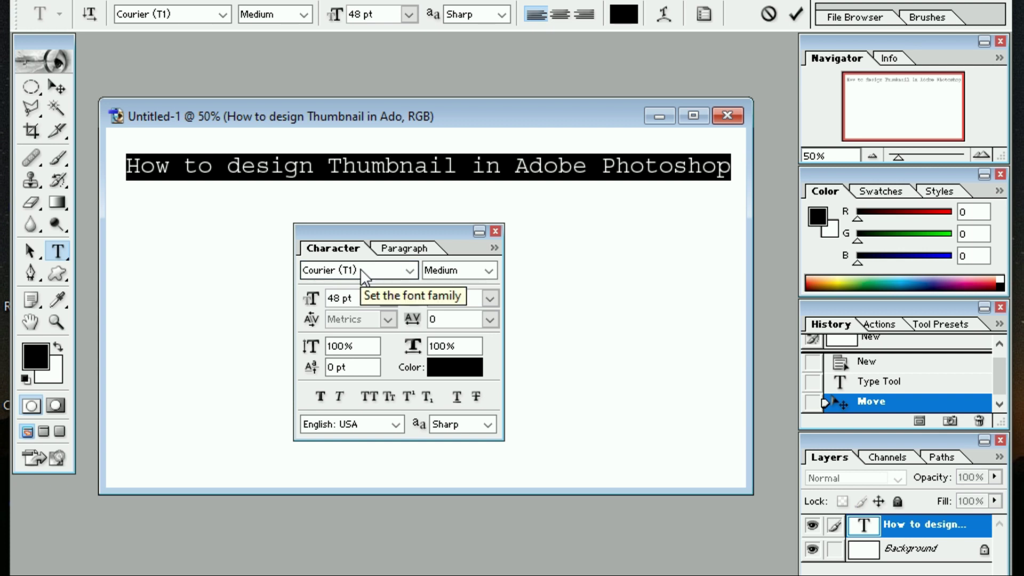
key(Up)
key(Up)
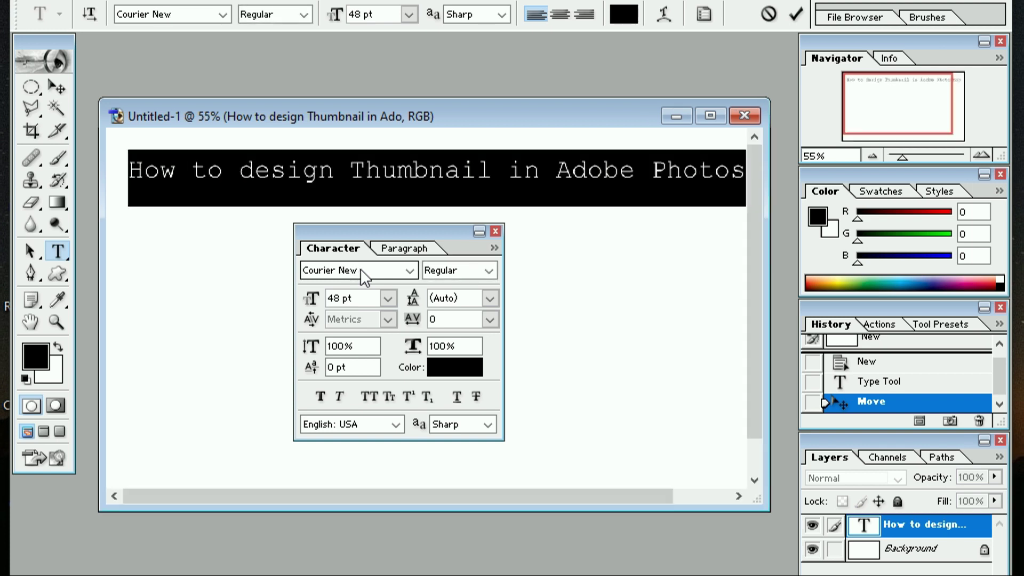
key(Down)
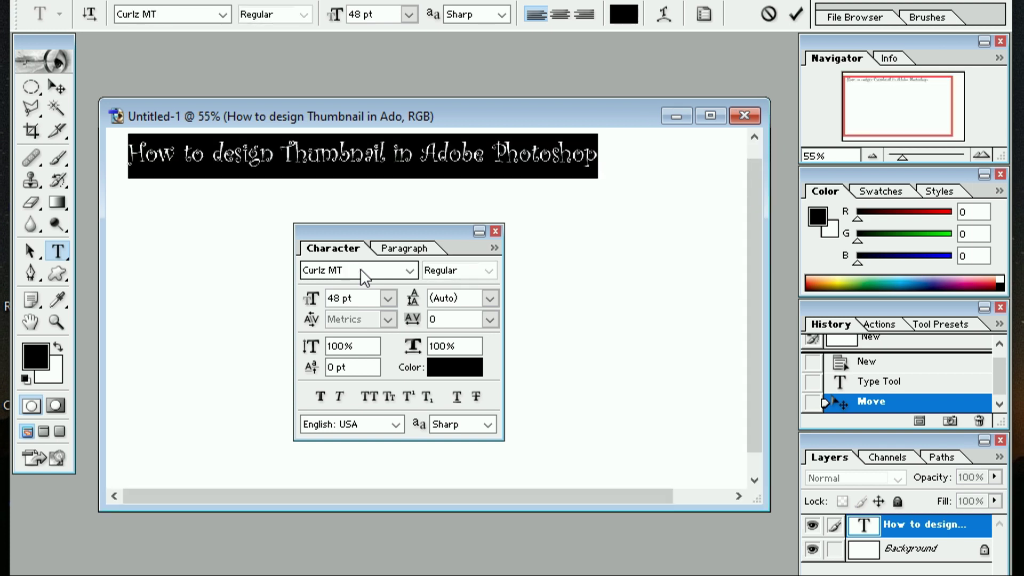
key(Up)
key(Up)
key(Up)
key(Up)
key(Up)
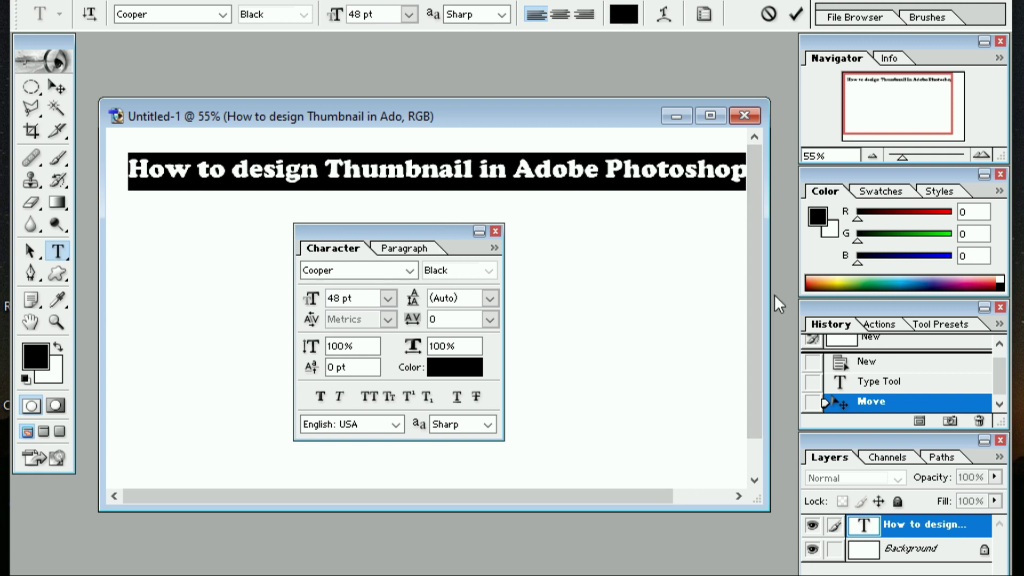
drag(769, 294, 811, 295)
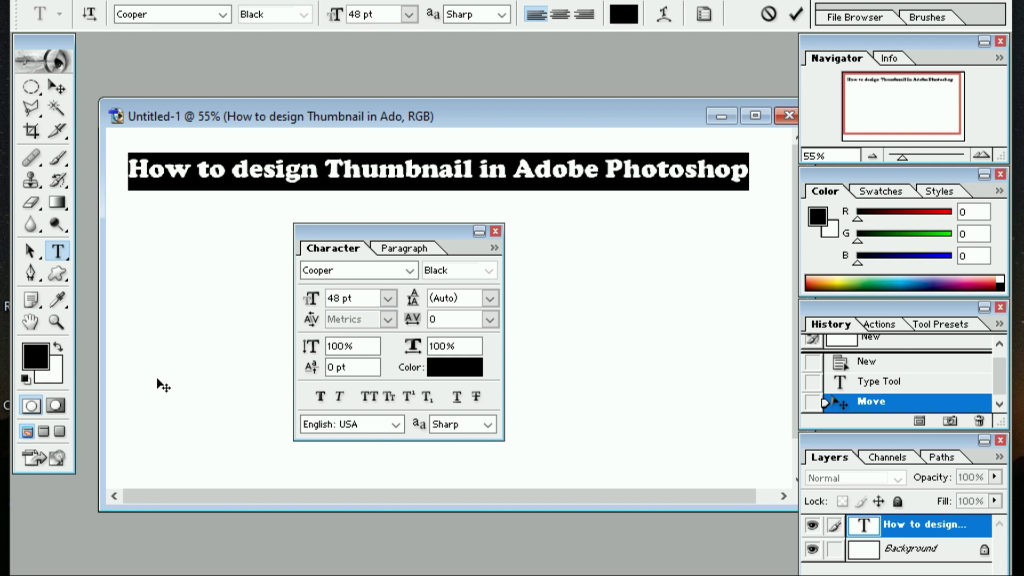
click(344, 346)
Stretch the title to 261% vertical scale and nudge it slightly right and down
key(Up)
key(Up)
key(Up)
key(Up)
key(Up)
key(Up)
key(Up)
key(Up)
key(Up)
key(Up)
key(Up)
key(Up)
key(Up)
key(Up)
key(Up)
key(Up)
key(shift+Up)
key(shift+Up)
key(shift+Up)
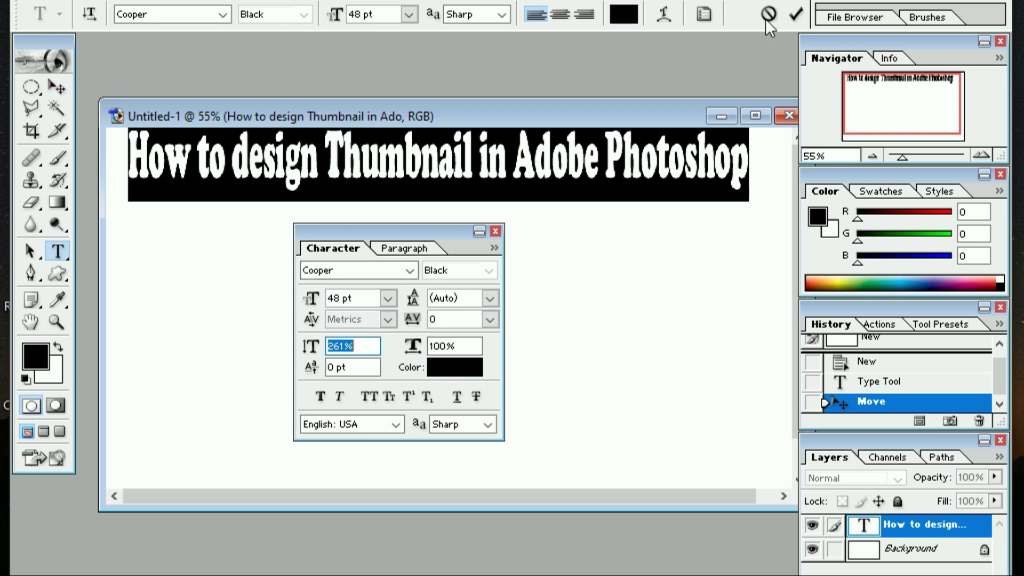
click(796, 17)
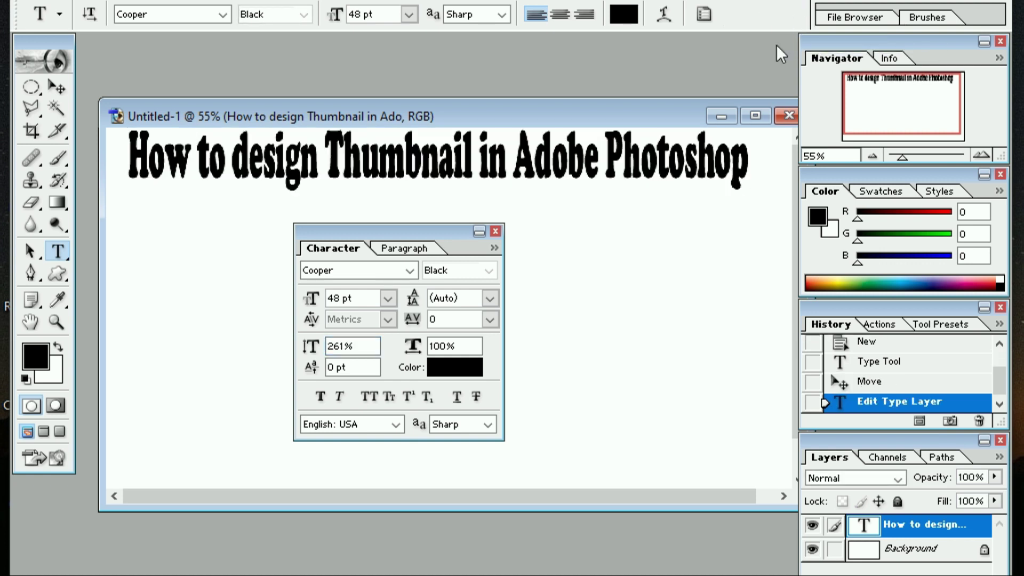
click(57, 88)
drag(291, 173, 308, 179)
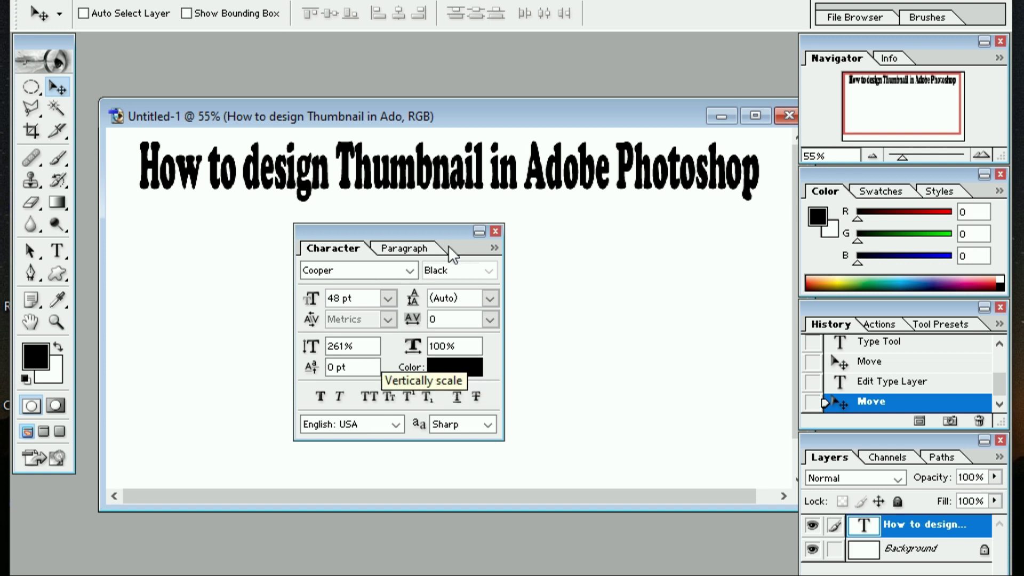
click(496, 232)
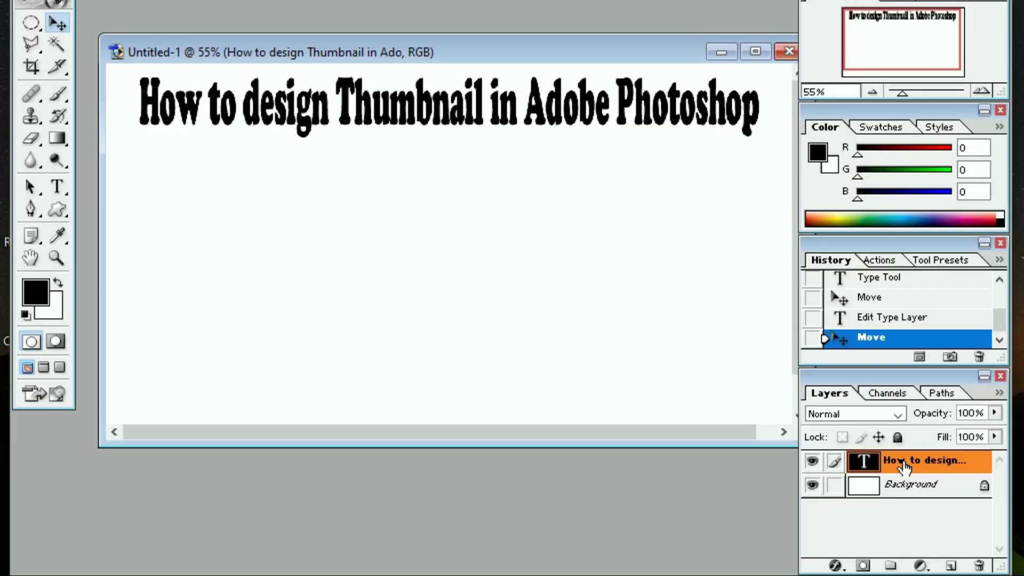
Duplicate the title text layer and align the copy directly beneath the original
drag(905, 467, 953, 567)
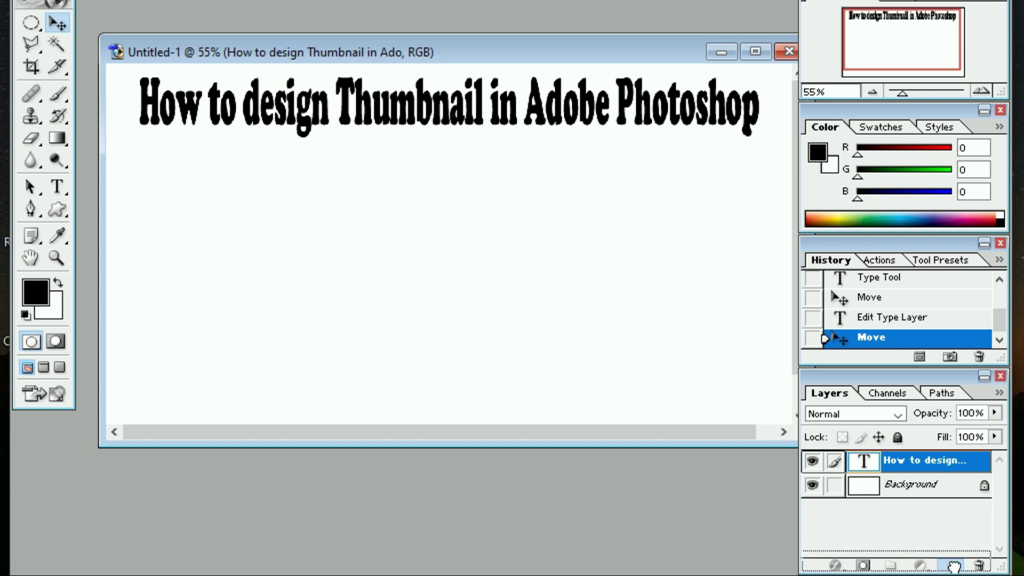
drag(954, 567, 952, 565)
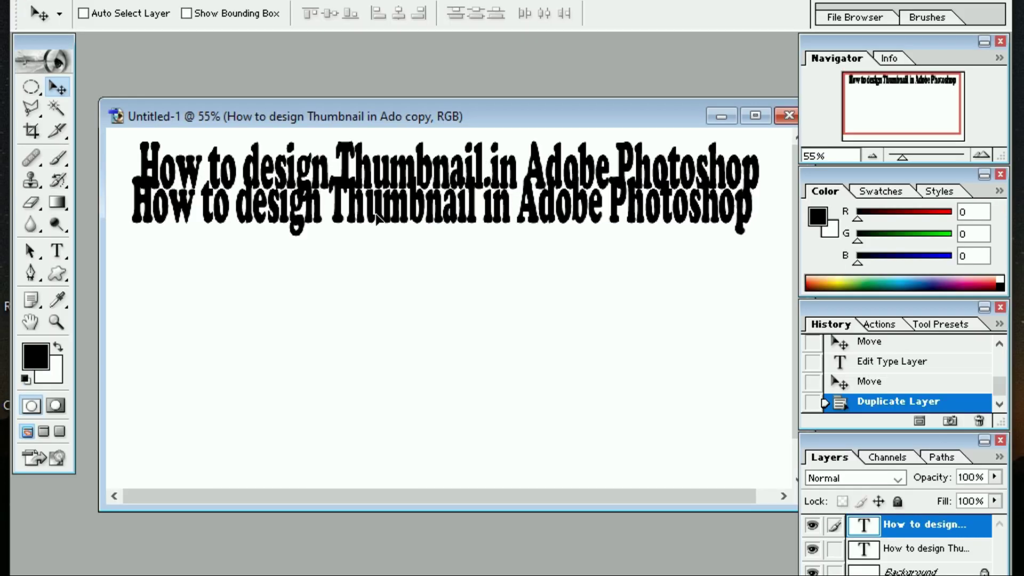
drag(387, 122, 392, 179)
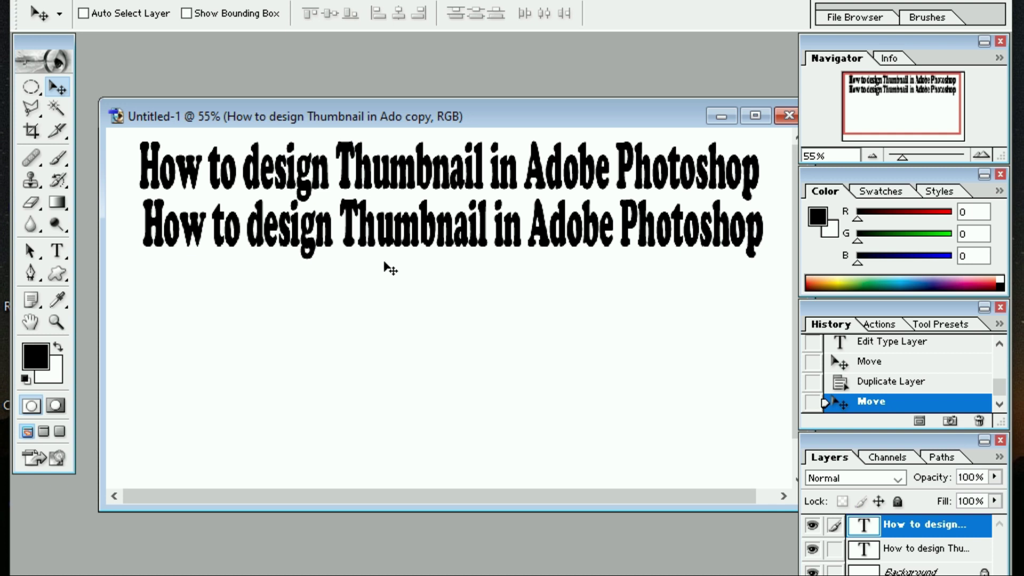
click(63, 248)
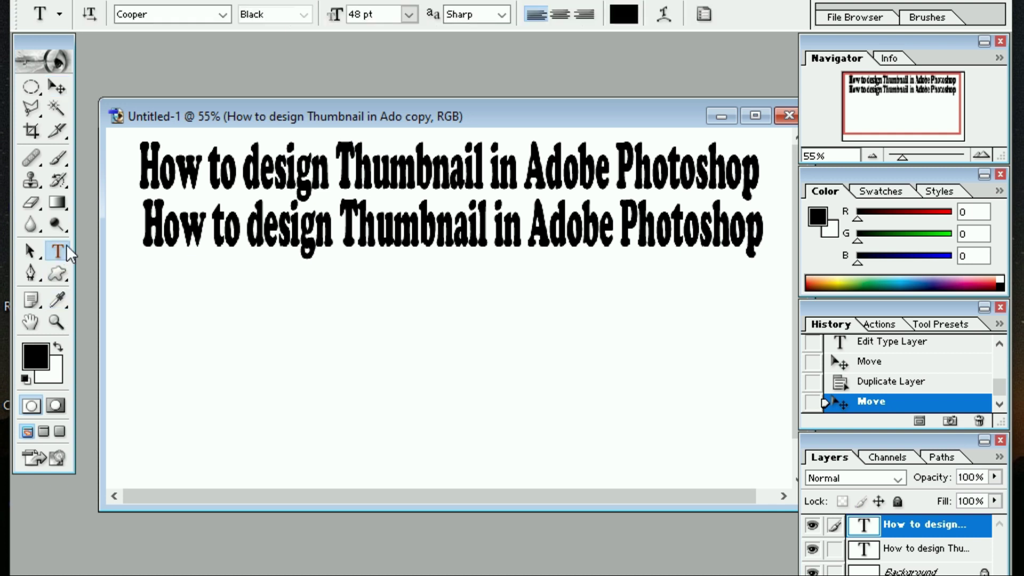
drag(142, 224, 765, 229)
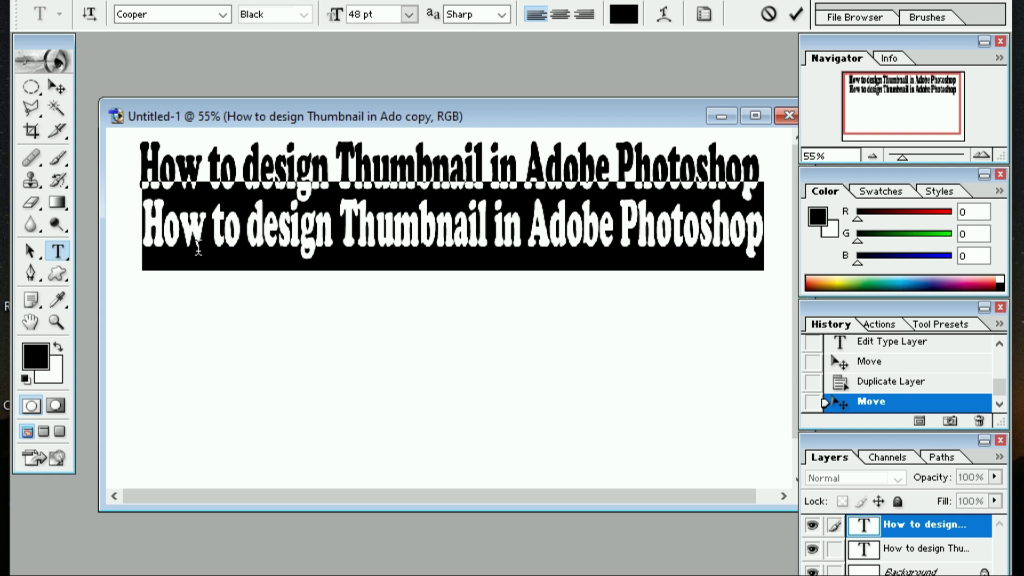
click(57, 87)
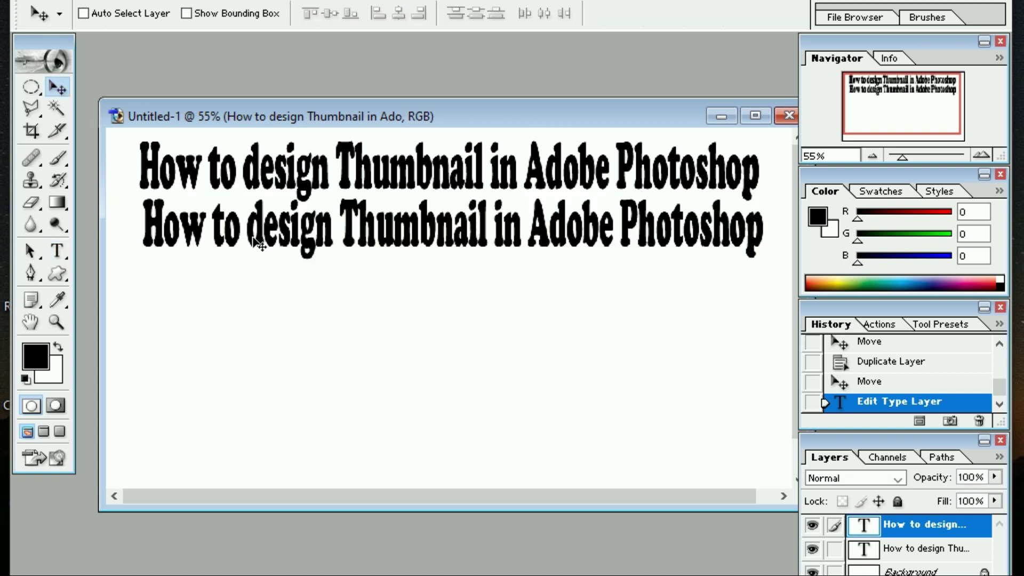
drag(265, 245, 272, 267)
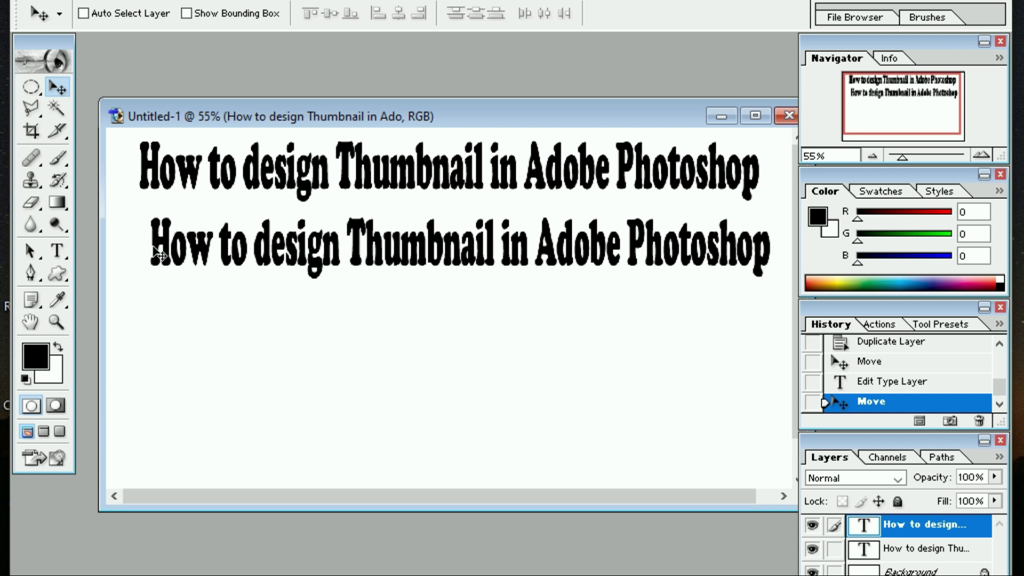
drag(229, 259, 220, 254)
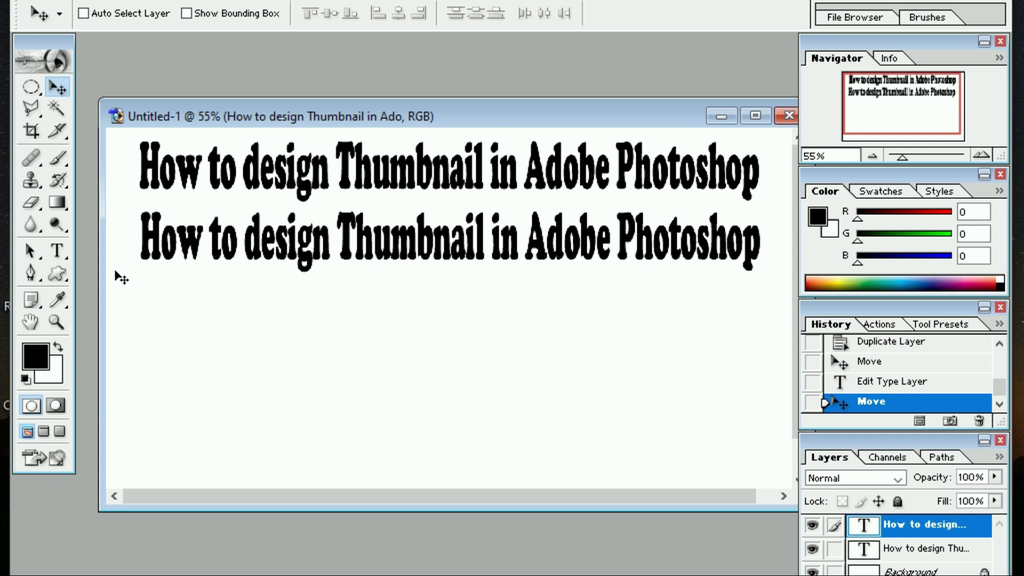
Colour the second title line pale pink (RGB 234, 185, 185)
click(58, 250)
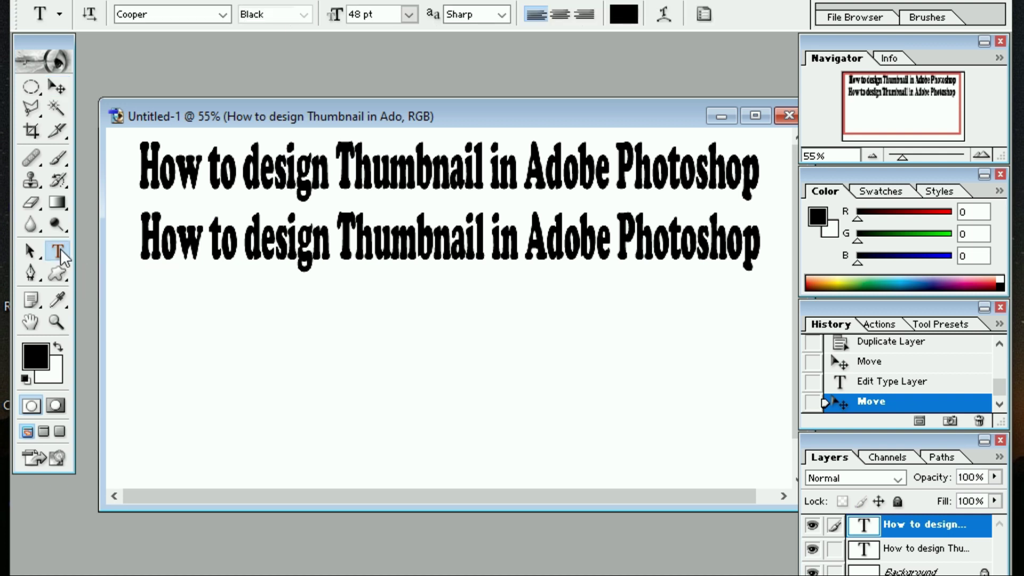
click(633, 17)
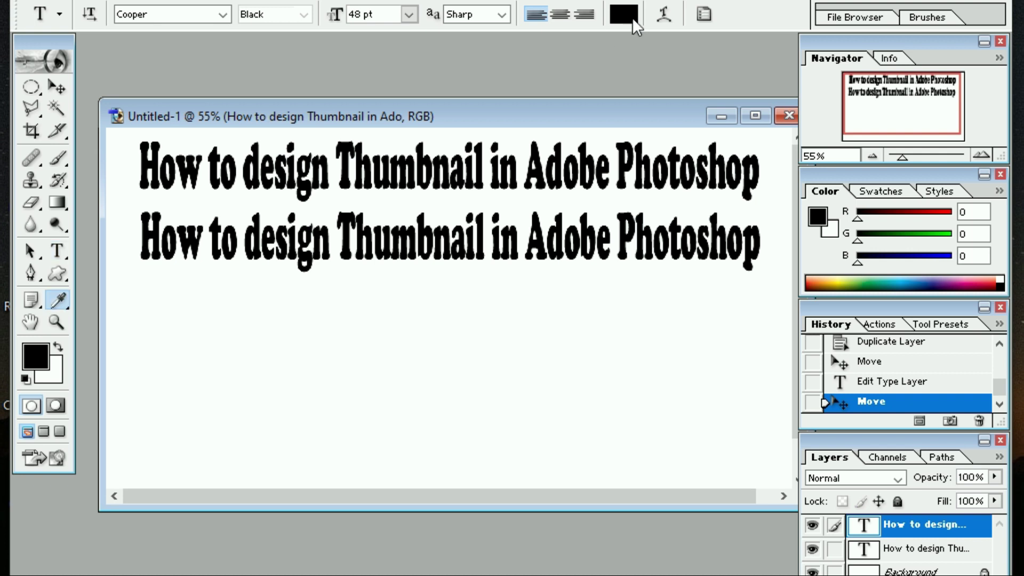
click(502, 241)
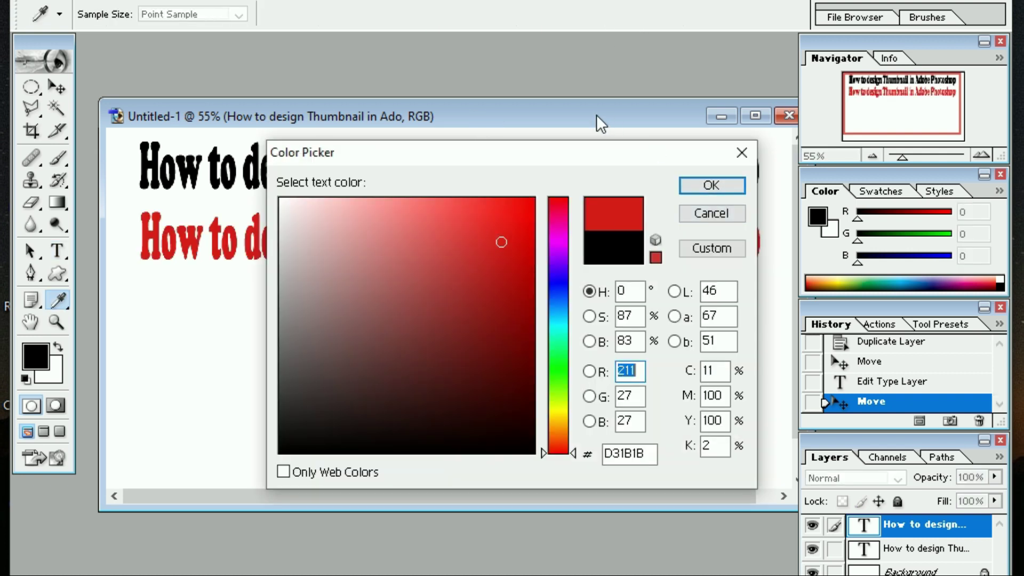
drag(585, 159, 527, 303)
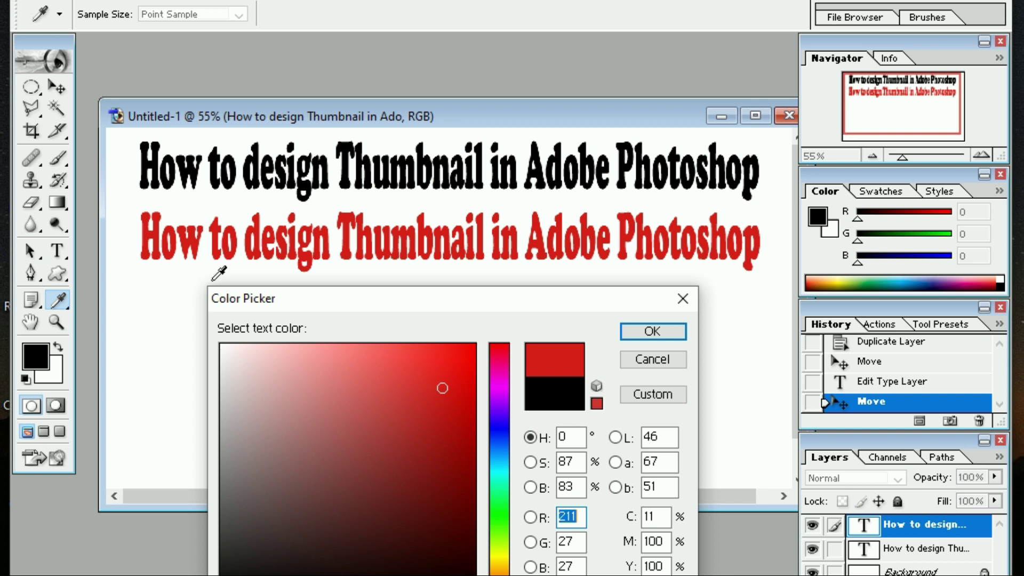
click(425, 425)
click(365, 373)
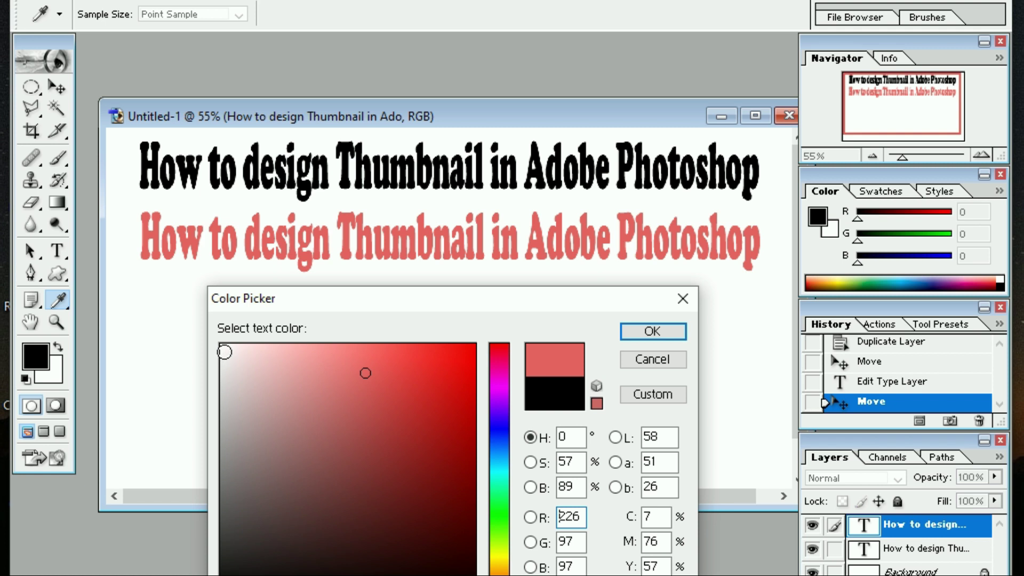
click(224, 350)
click(274, 365)
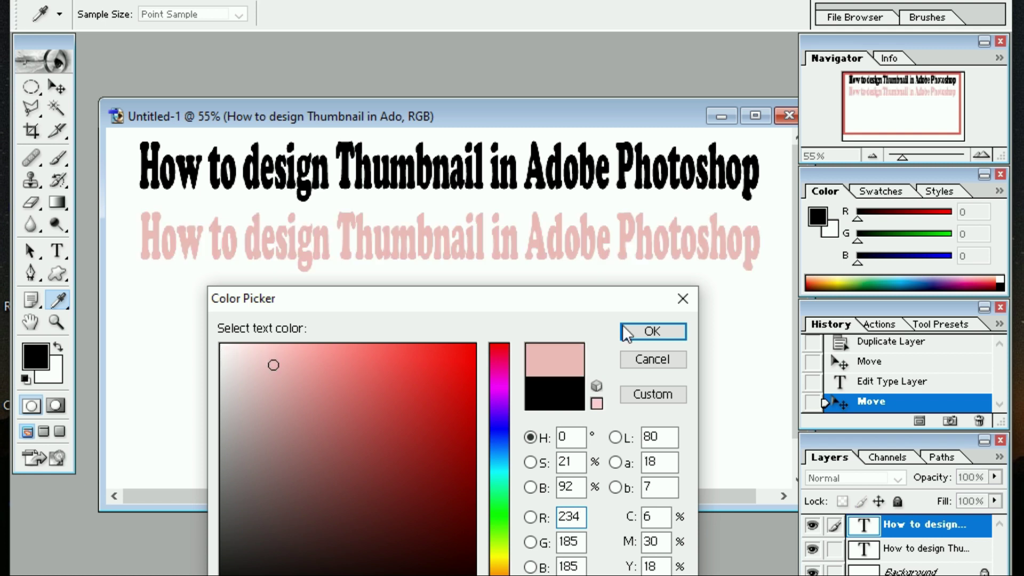
click(639, 332)
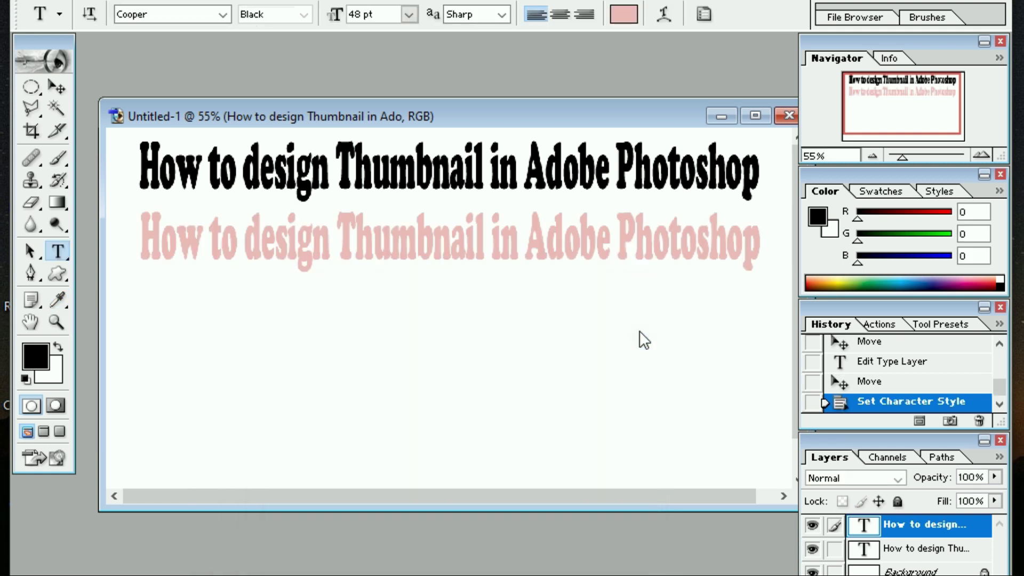
click(57, 87)
Lay the pink line over the black title, offset slightly as a drop shadow
drag(234, 244, 233, 174)
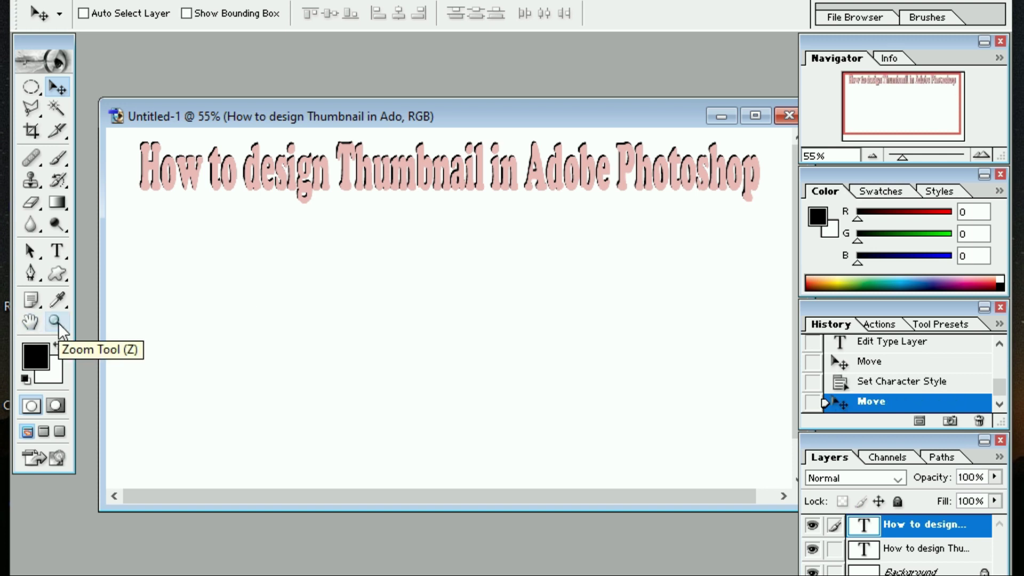
click(56, 322)
drag(135, 139, 203, 217)
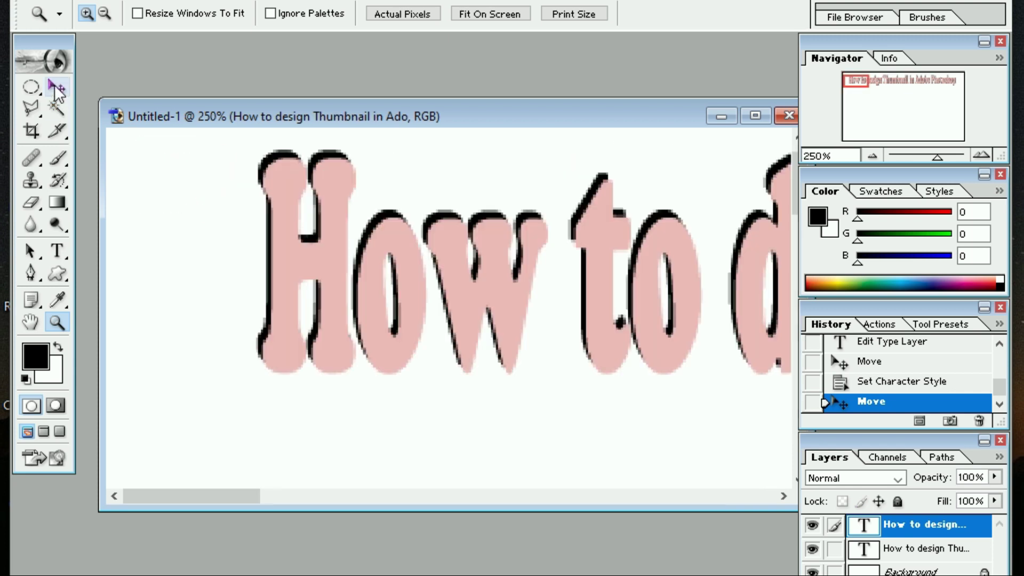
click(56, 88)
drag(284, 245, 289, 241)
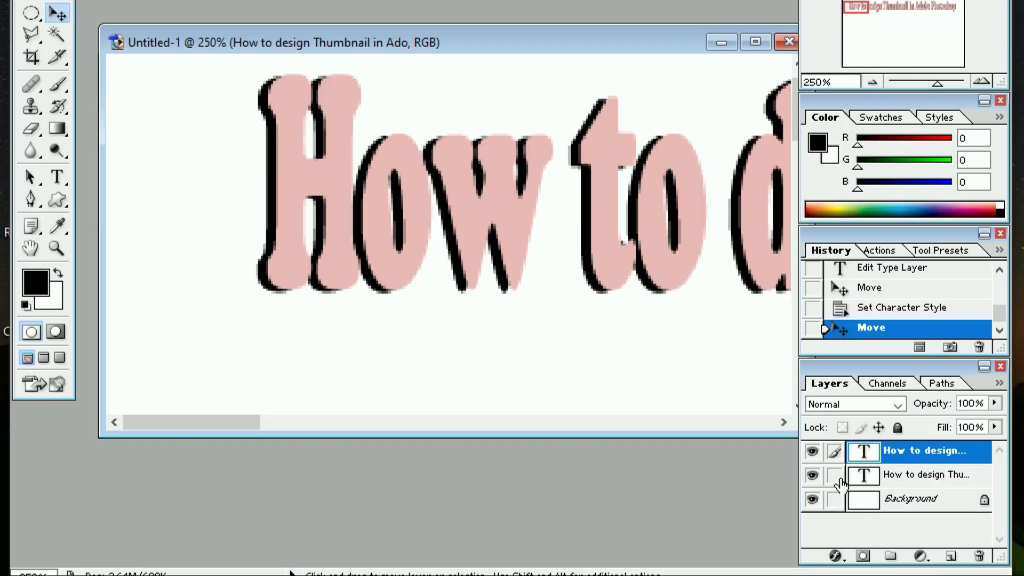
Merge the pink and black title layers, shift the result left and up, and fit the page in view
click(834, 477)
key(ctrl+e)
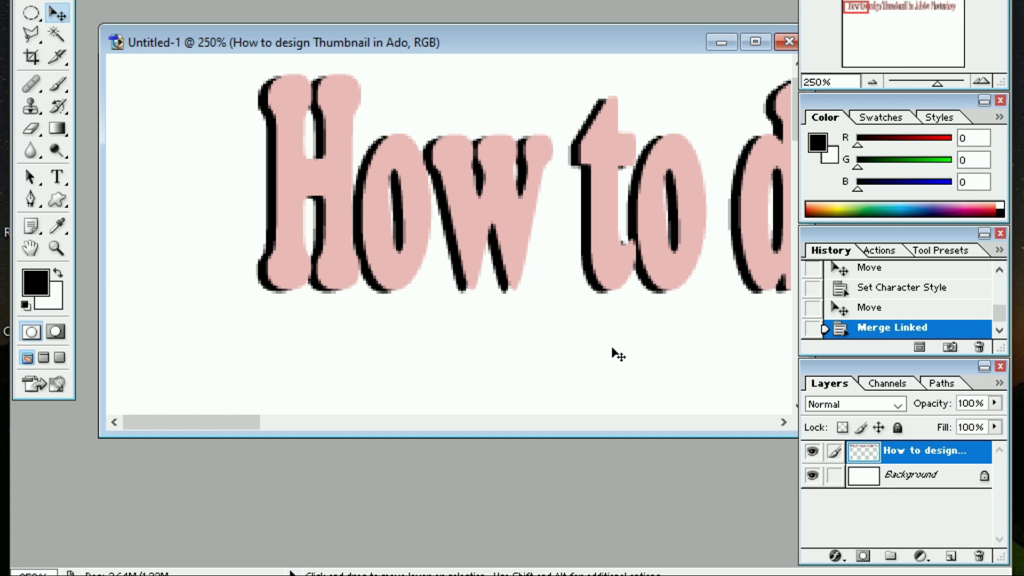
mouse_move(309, 167)
mouse_down()
mouse_move(242, 173)
mouse_move(313, 192)
mouse_up()
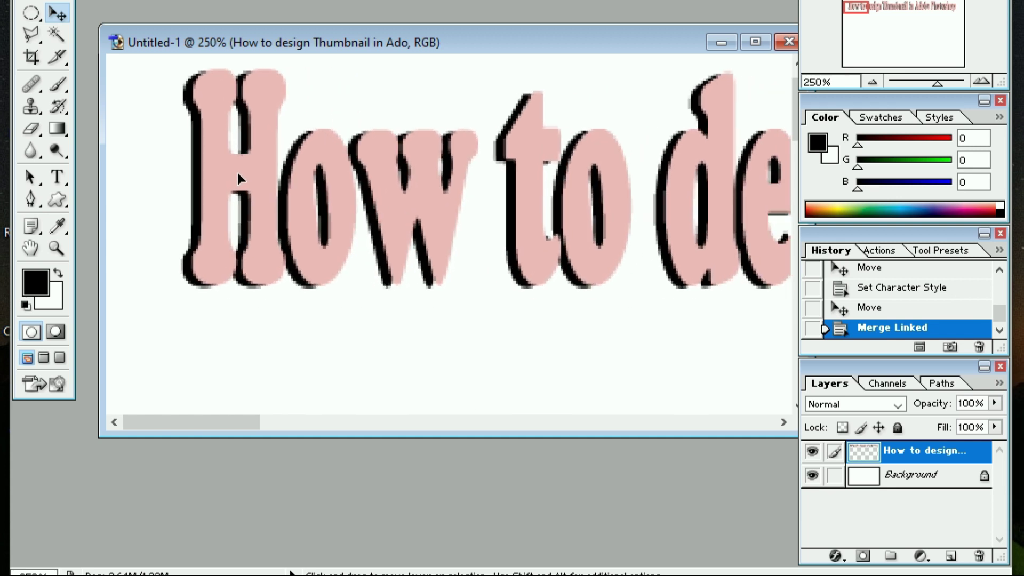
drag(313, 195, 257, 175)
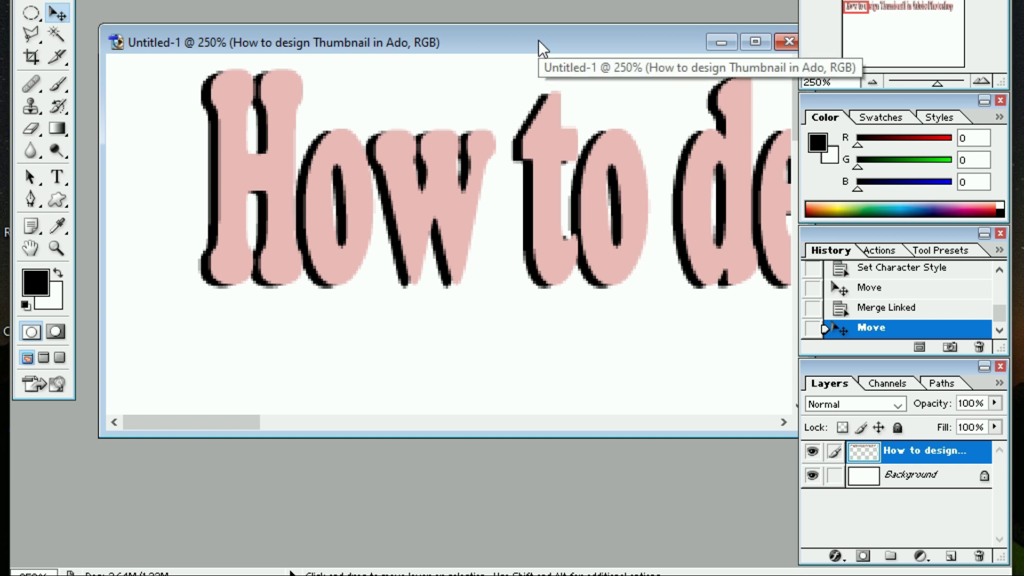
click(56, 249)
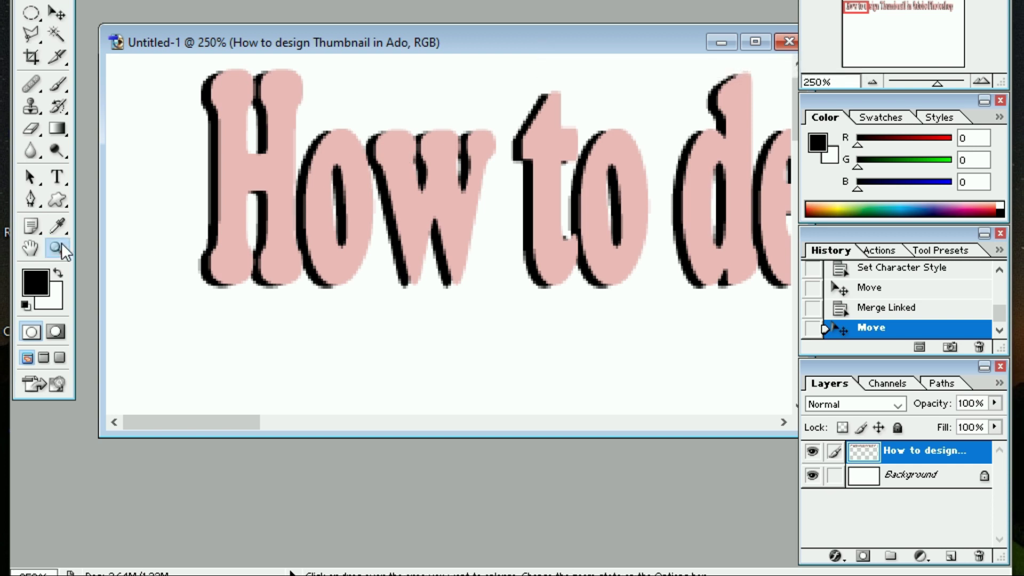
key(ctrl+0)
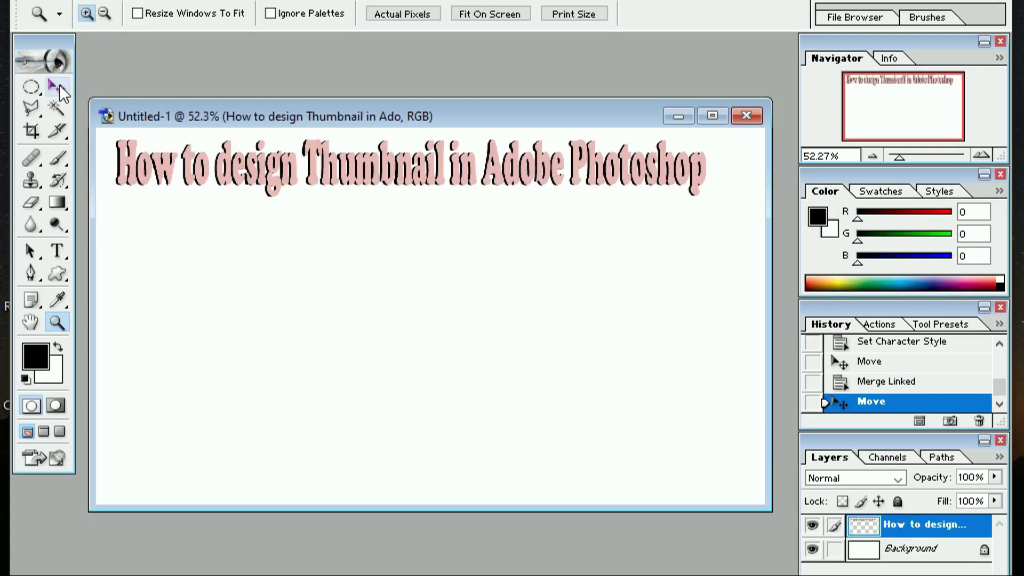
Nudge the title right and stretch it to about 303% height and 109% width
click(58, 87)
drag(233, 182, 246, 182)
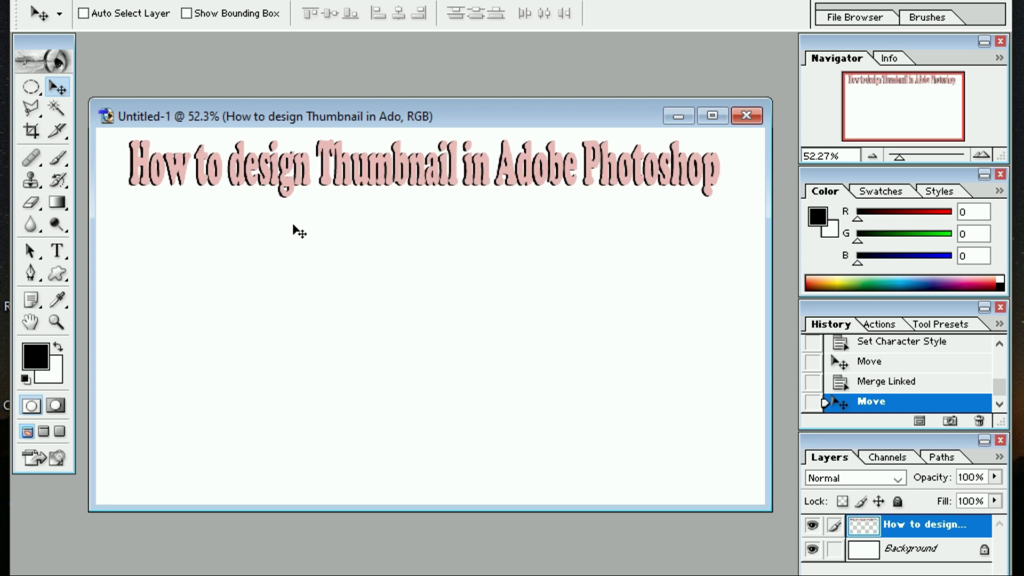
key(ctrl+t)
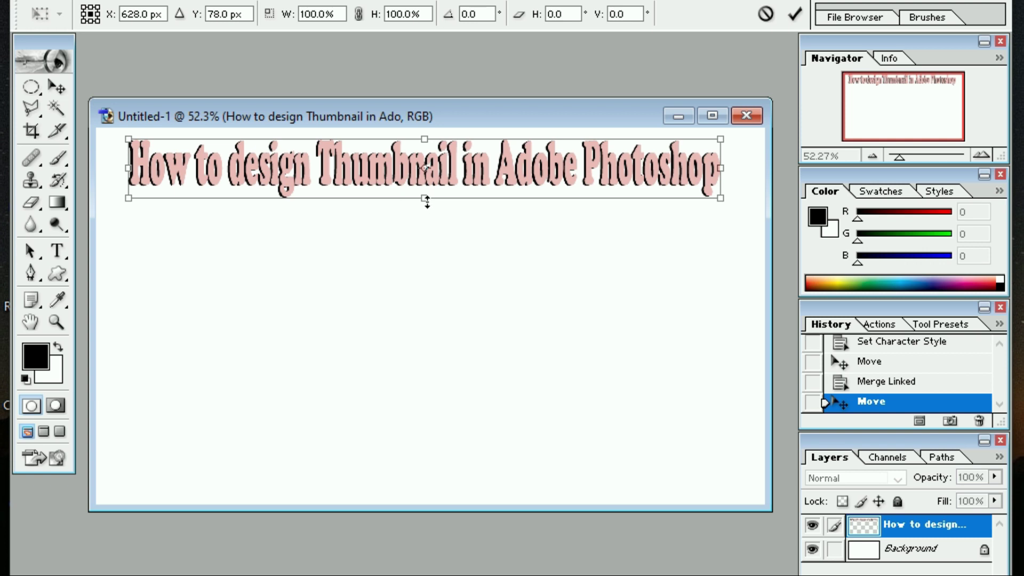
drag(431, 204, 430, 323)
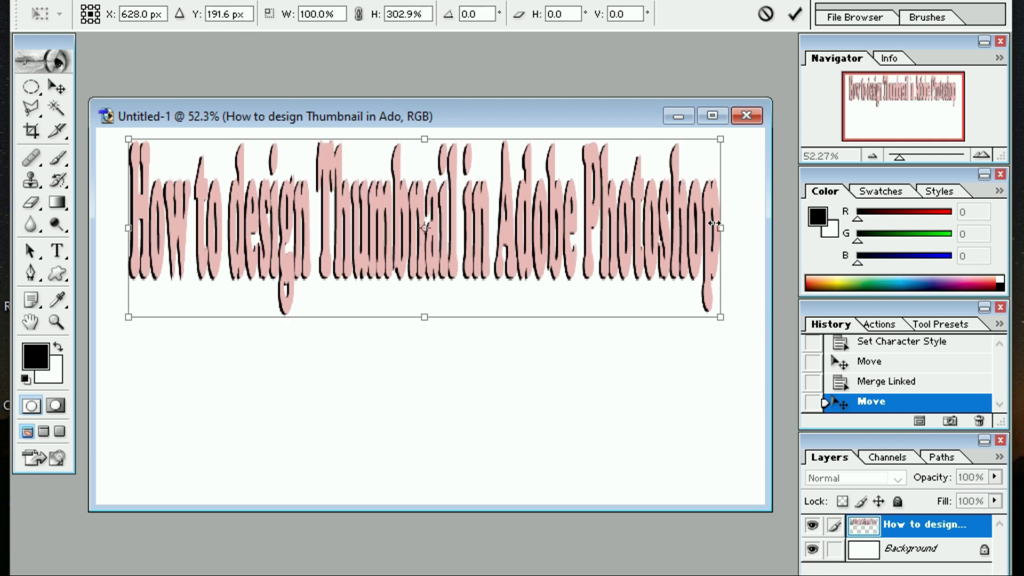
drag(721, 226, 751, 215)
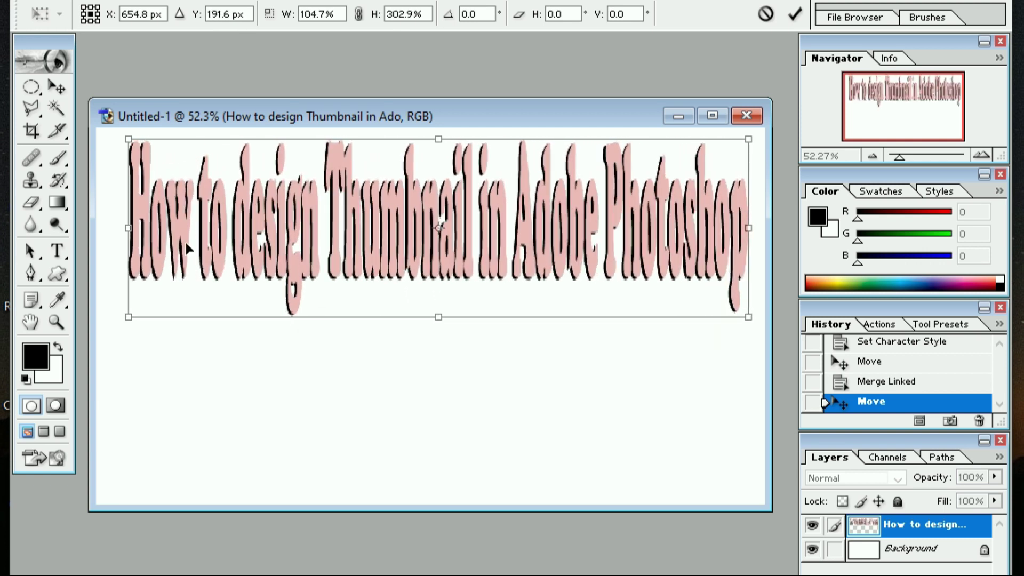
drag(138, 230, 105, 228)
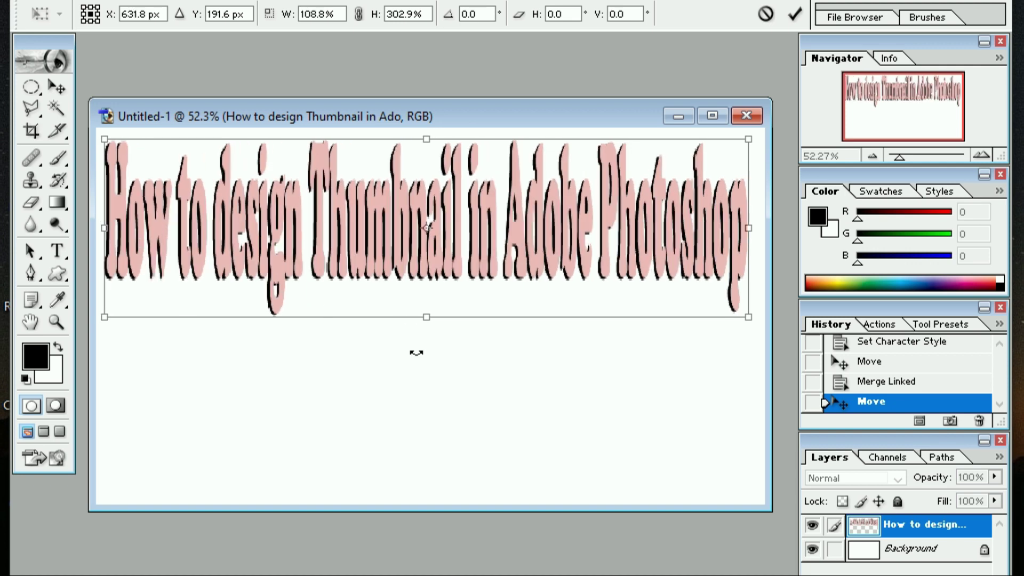
key(Return)
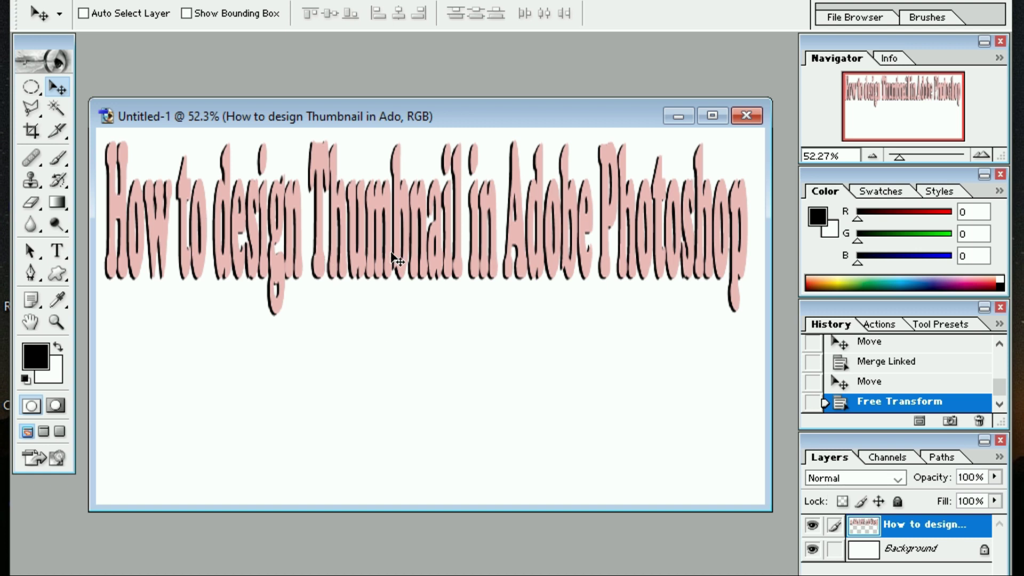
click(57, 252)
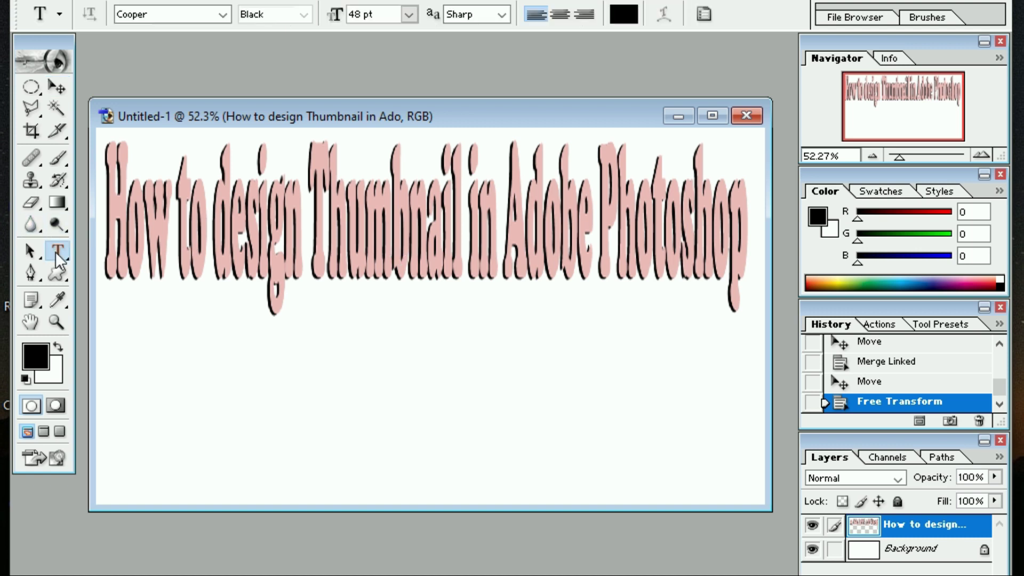
drag(114, 238, 257, 248)
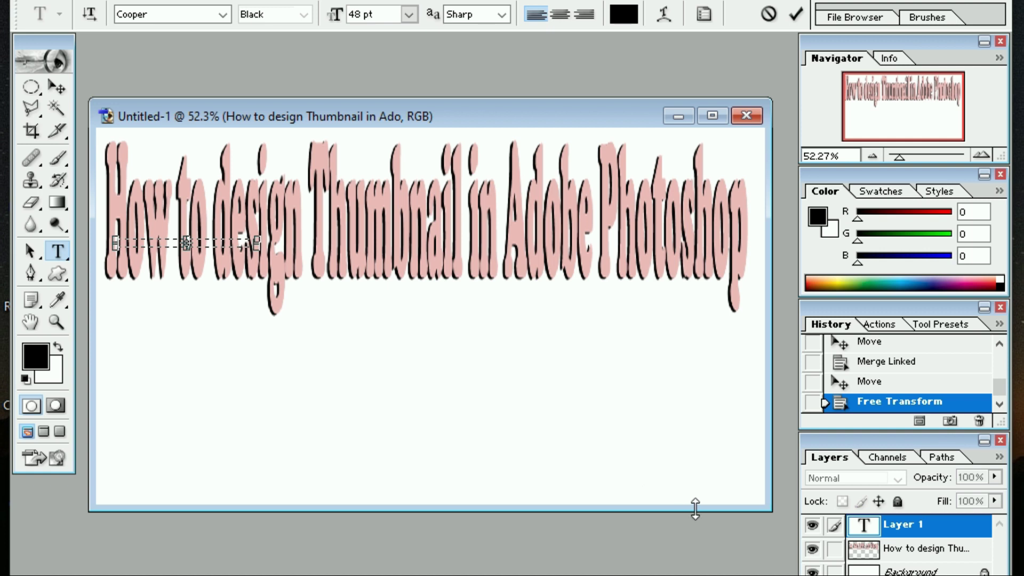
click(897, 554)
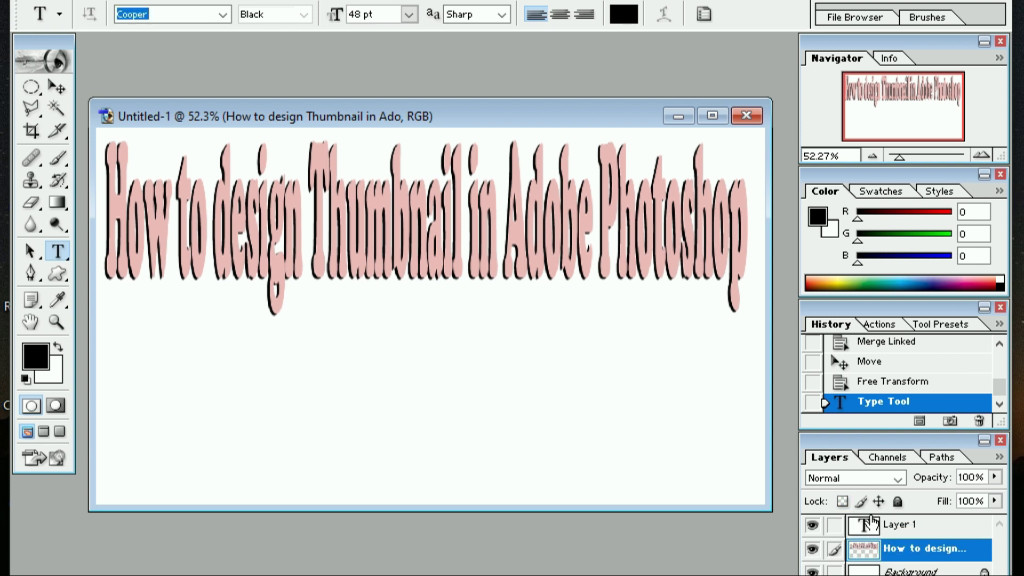
drag(875, 525, 921, 571)
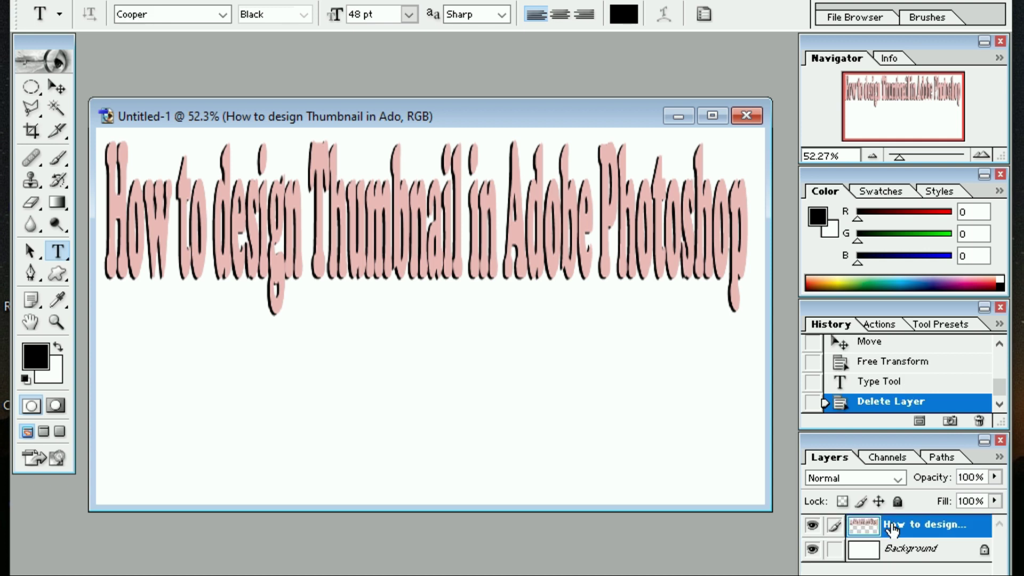
Zoom in on the title start and set the foreground colour to deep red #C71734
click(56, 321)
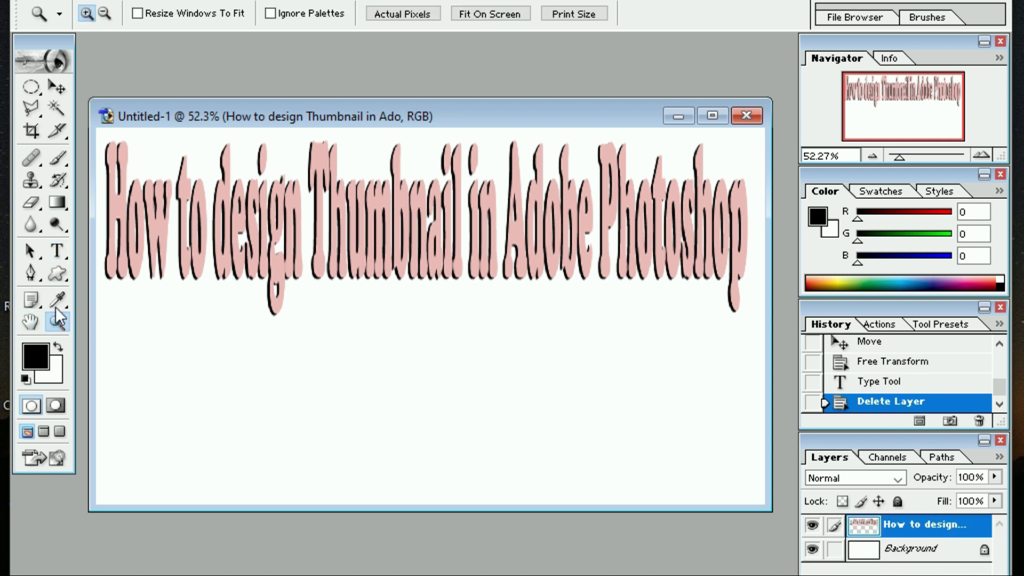
drag(102, 139, 281, 309)
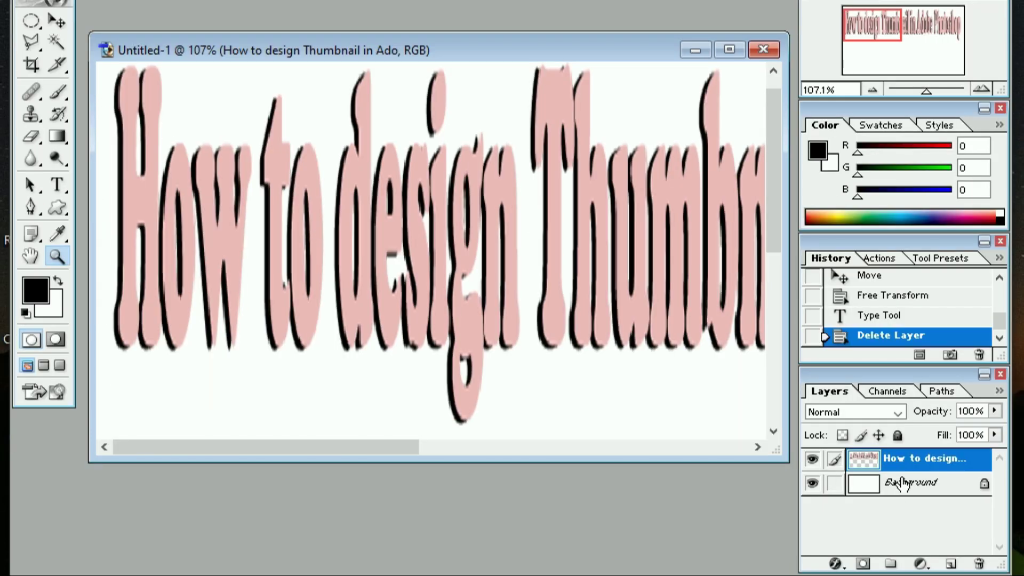
click(31, 289)
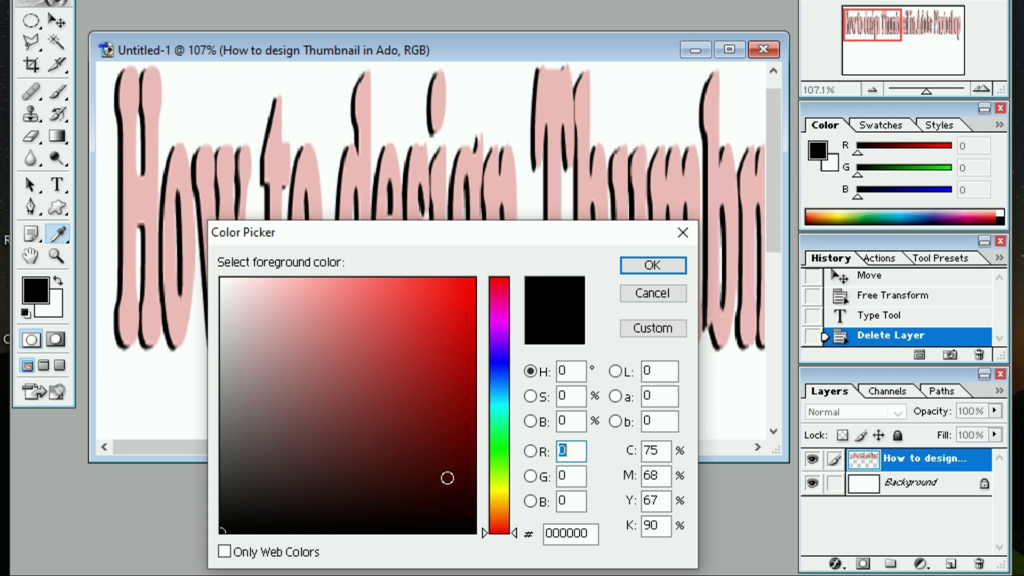
click(509, 433)
drag(469, 341, 467, 293)
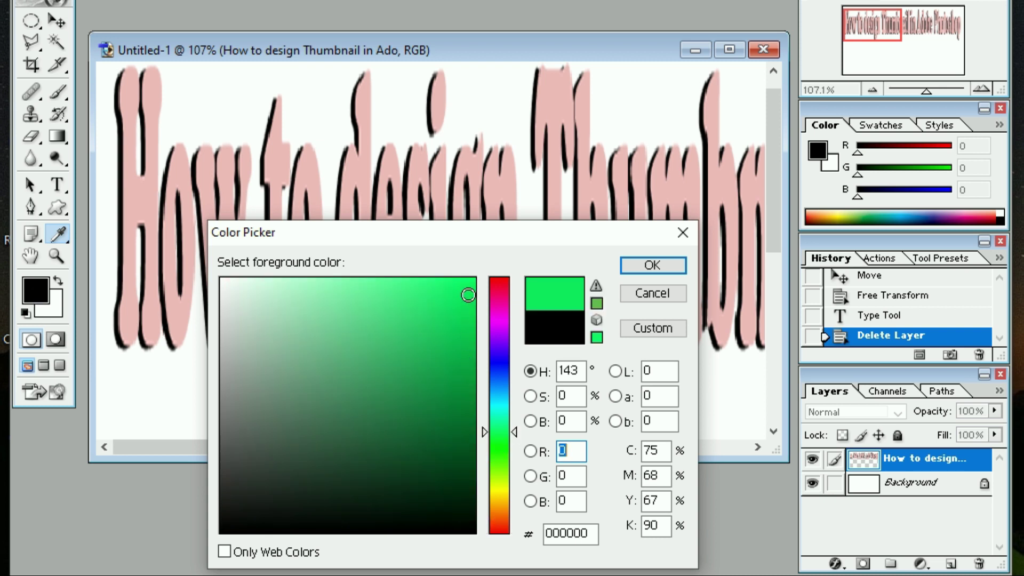
click(500, 286)
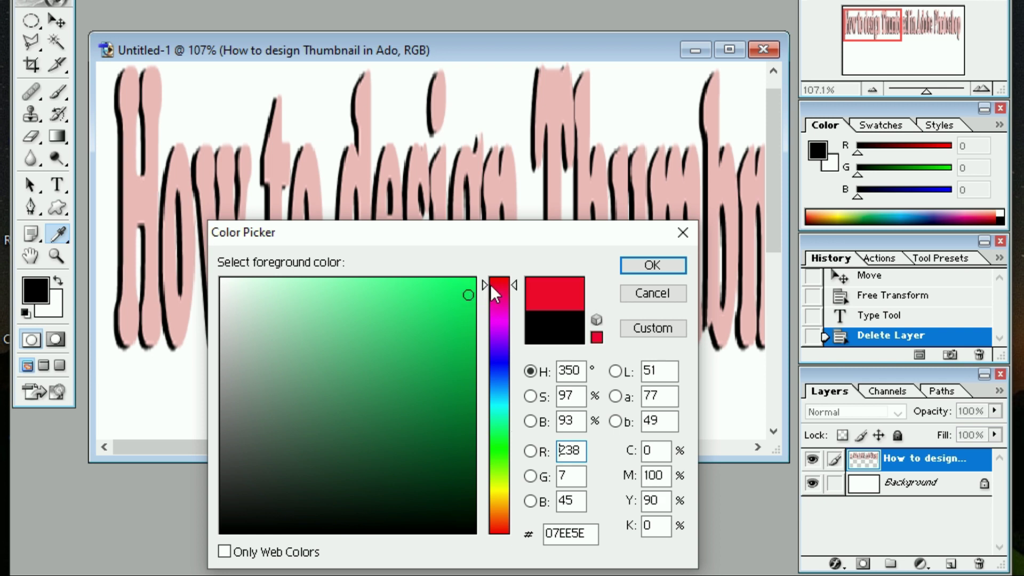
click(445, 334)
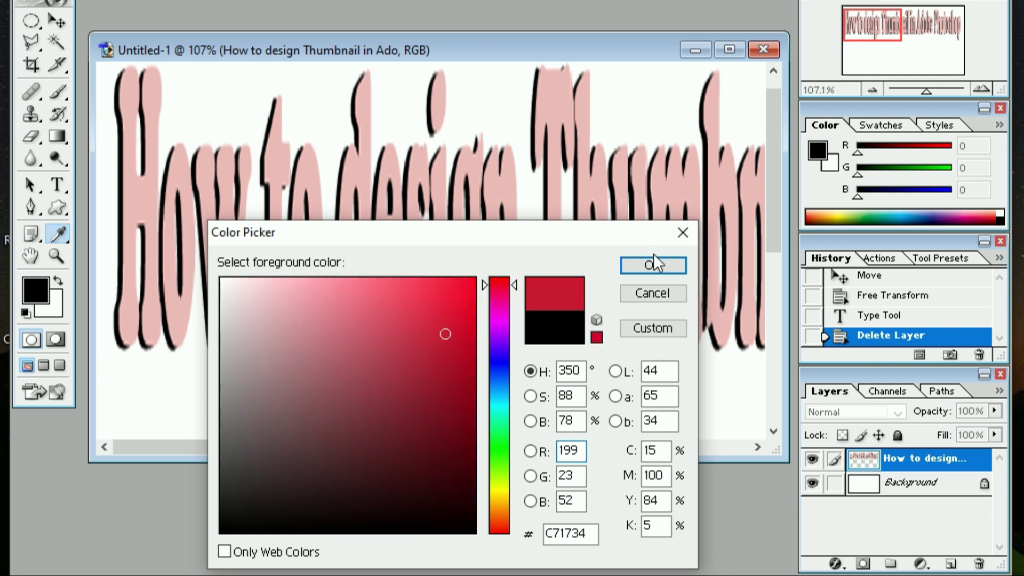
click(653, 265)
key(z)
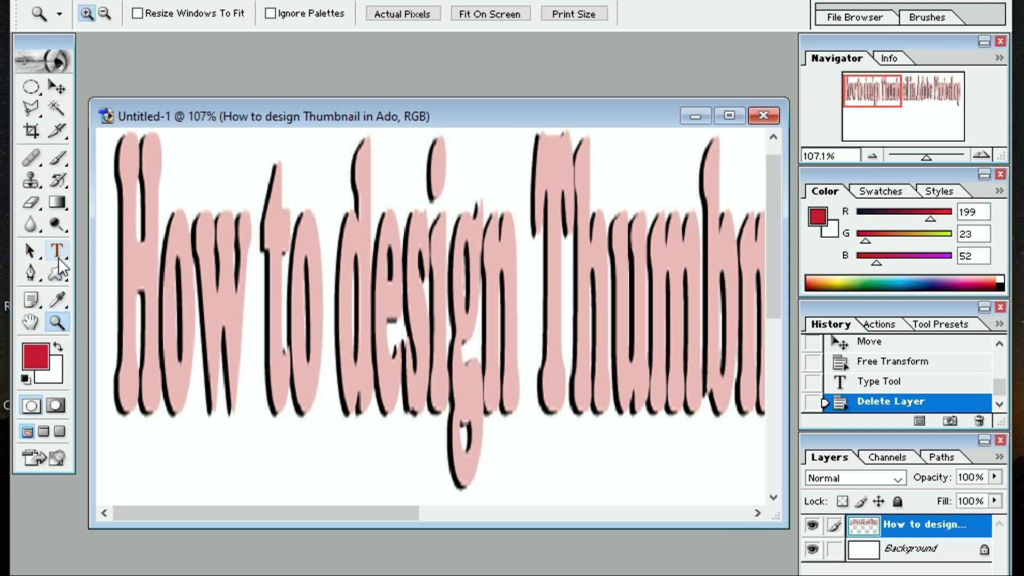
Paint Bucket-fill the letters of 'How' with the deep red
click(59, 203)
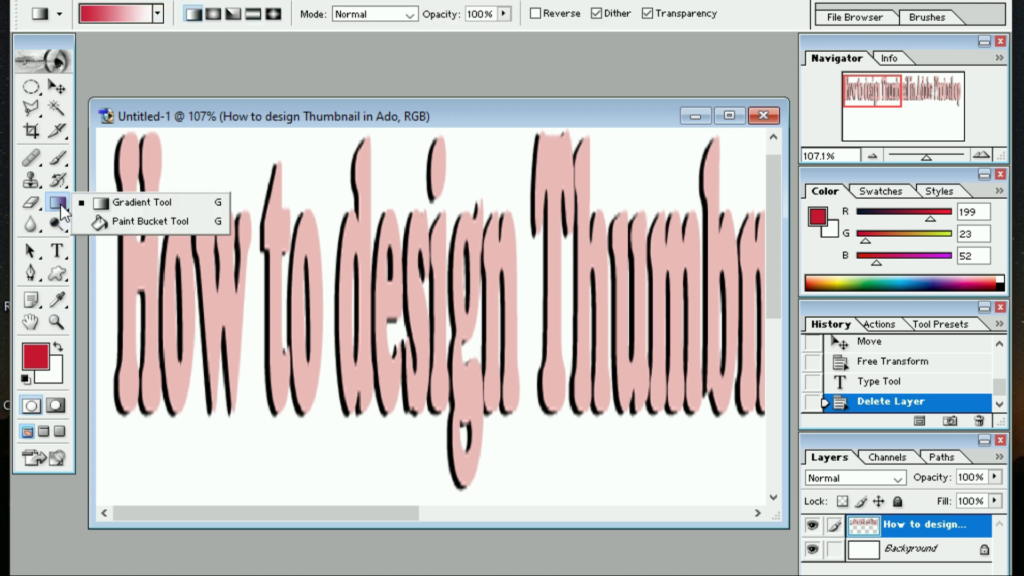
click(126, 221)
click(117, 247)
click(126, 249)
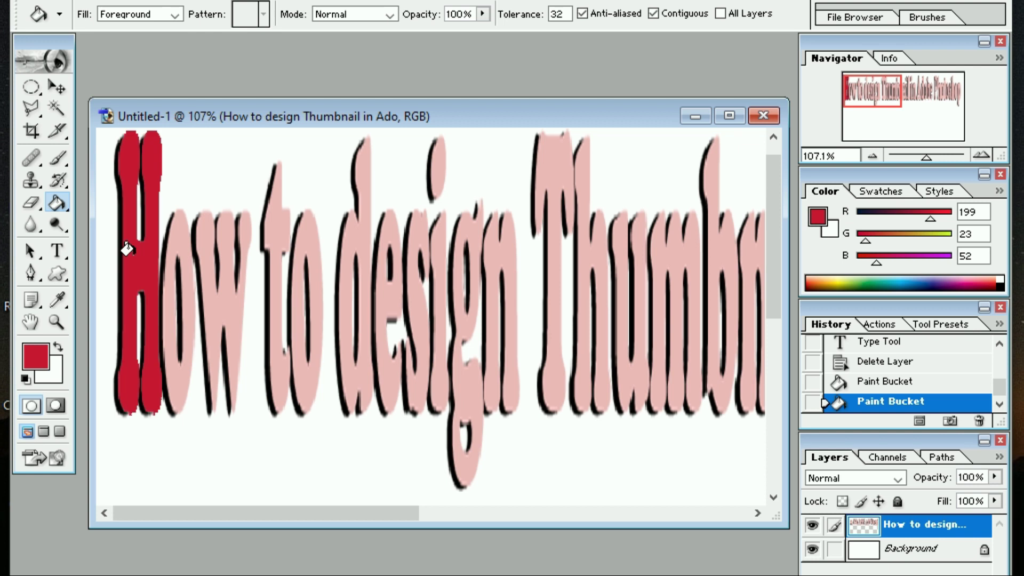
click(166, 231)
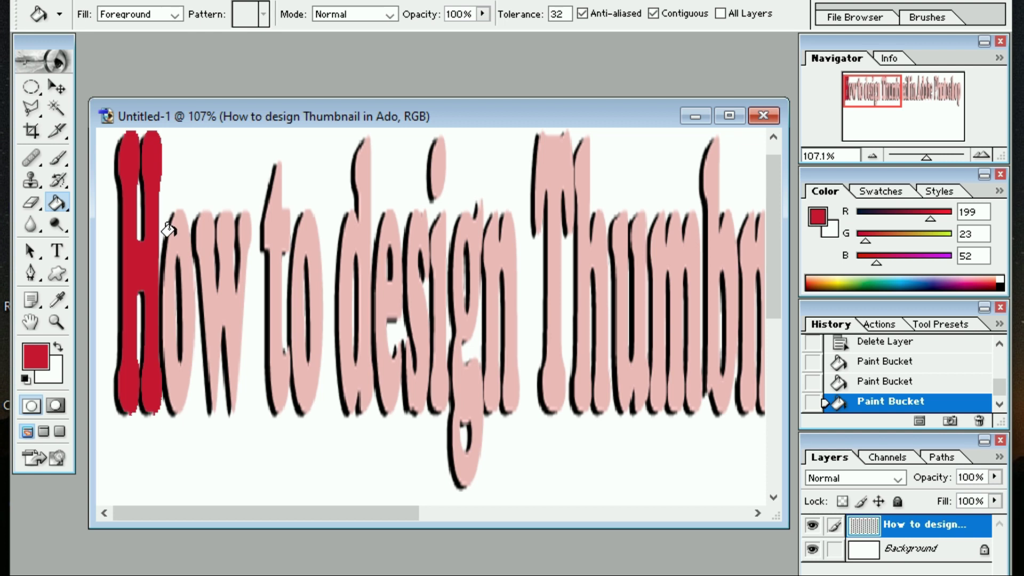
click(195, 232)
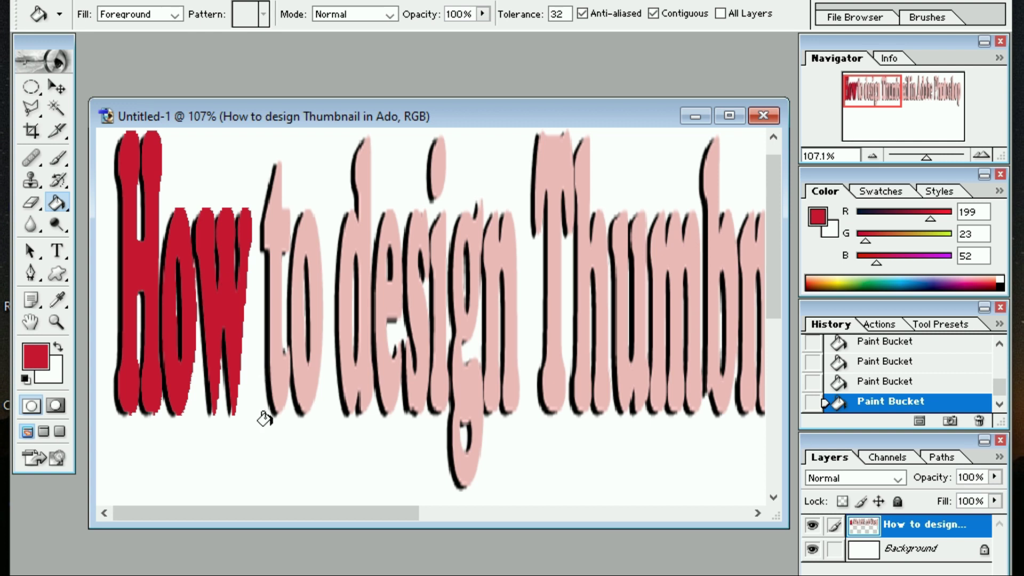
Pick a brighter pink, fill the letters of 'to', and fit the whole thumbnail in view
click(40, 357)
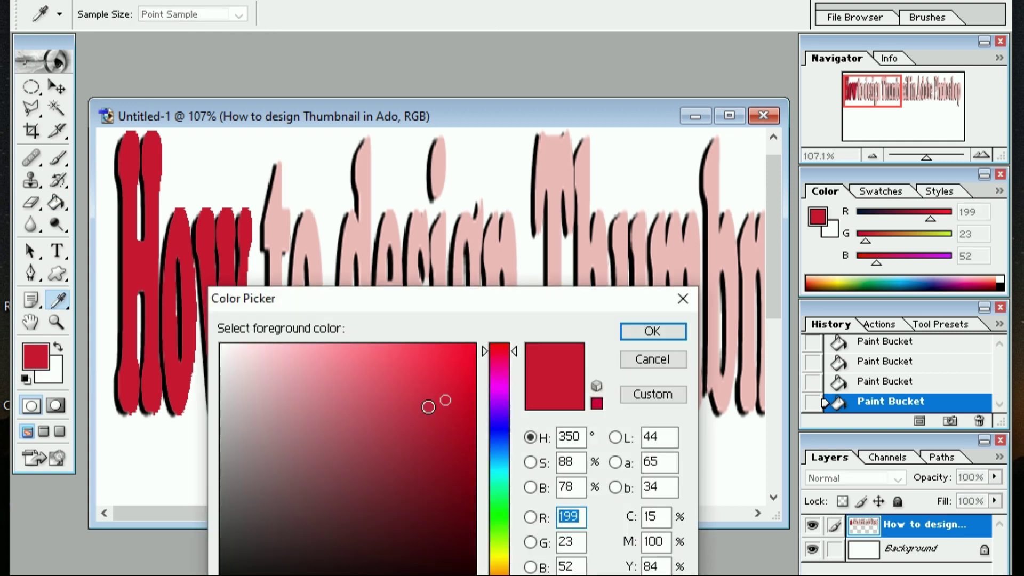
click(342, 358)
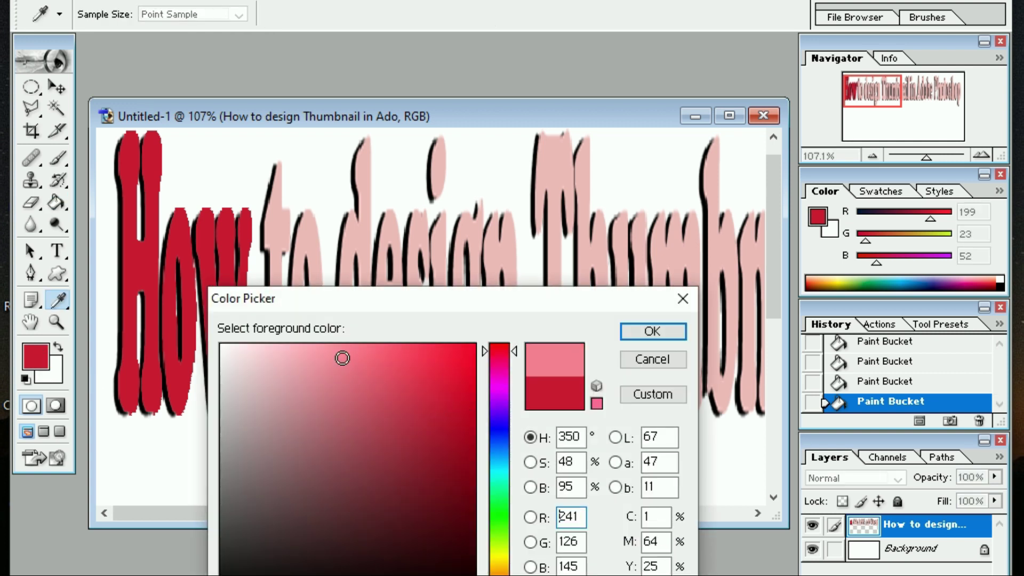
click(650, 335)
click(274, 232)
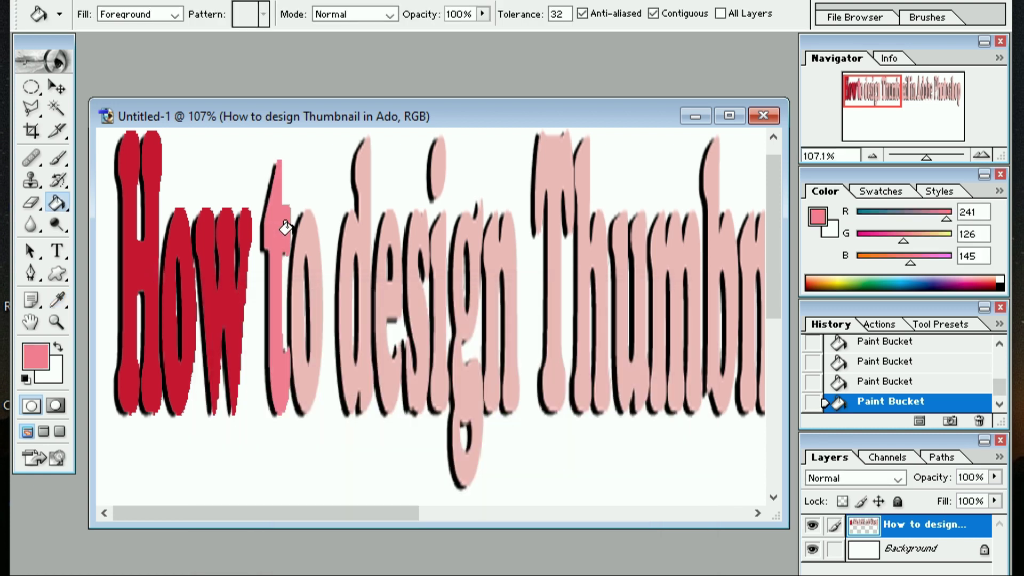
click(301, 230)
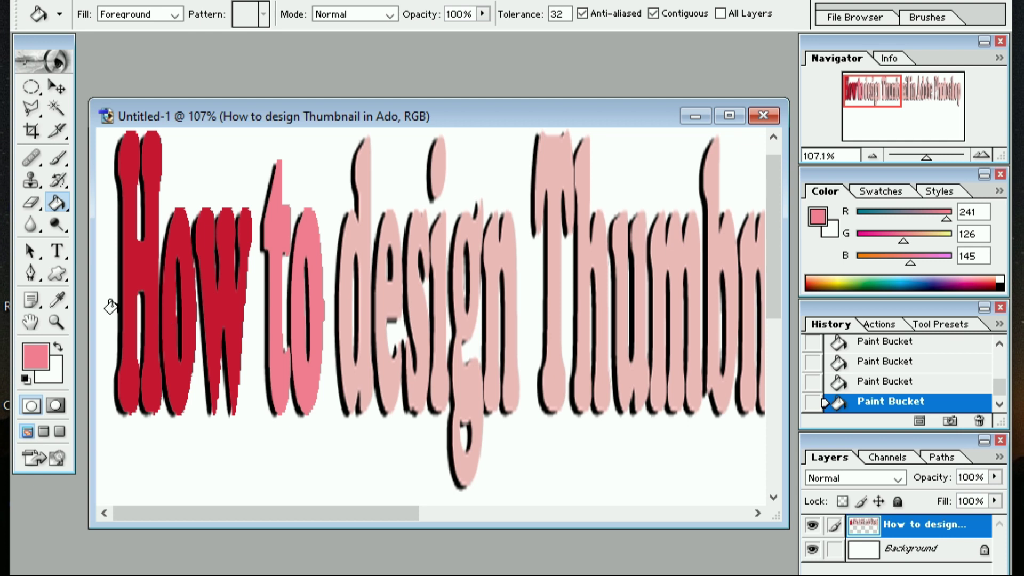
click(60, 204)
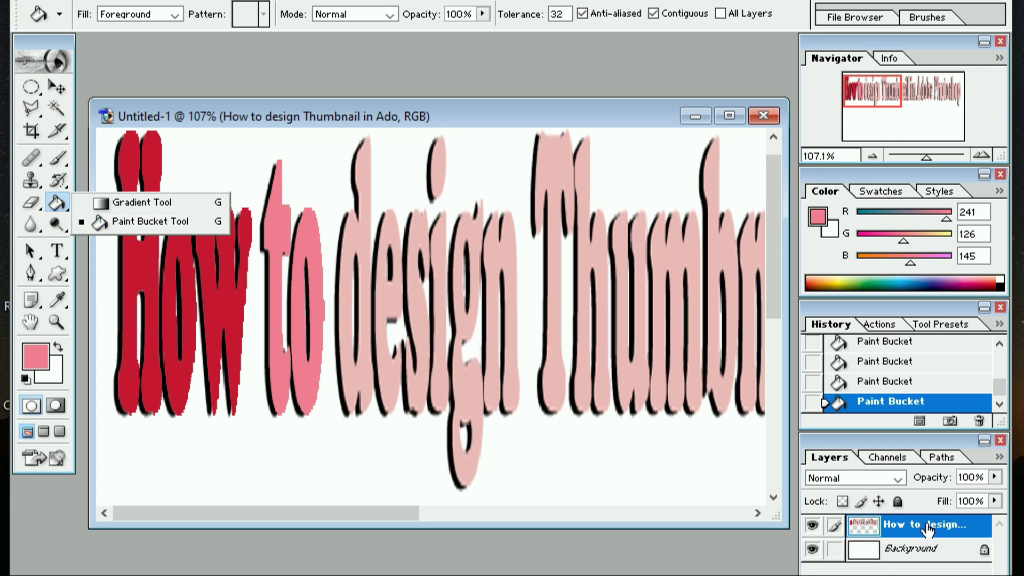
key(z)
key(ctrl+0)
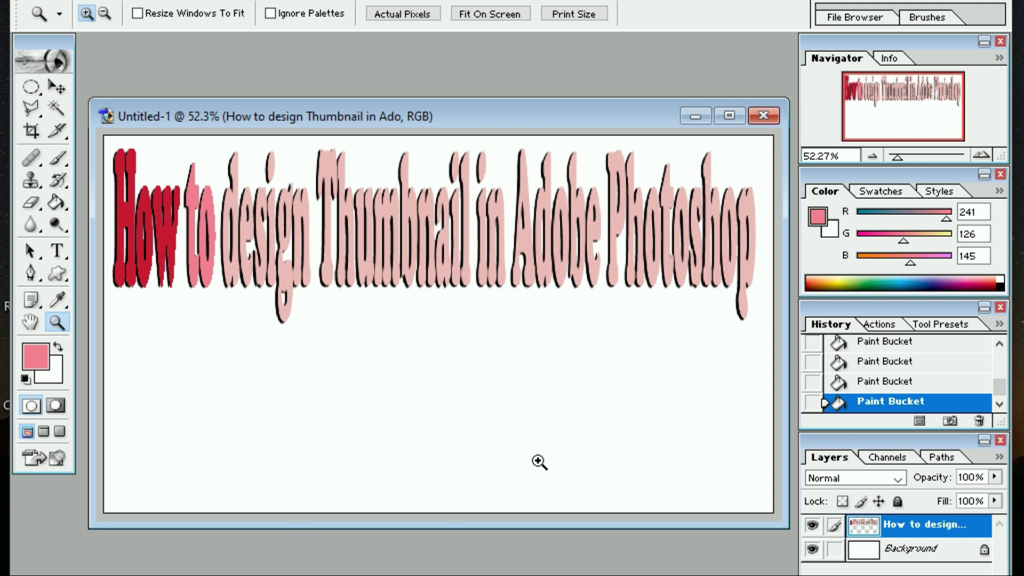
Select the Background layer in the Layers panel
click(878, 558)
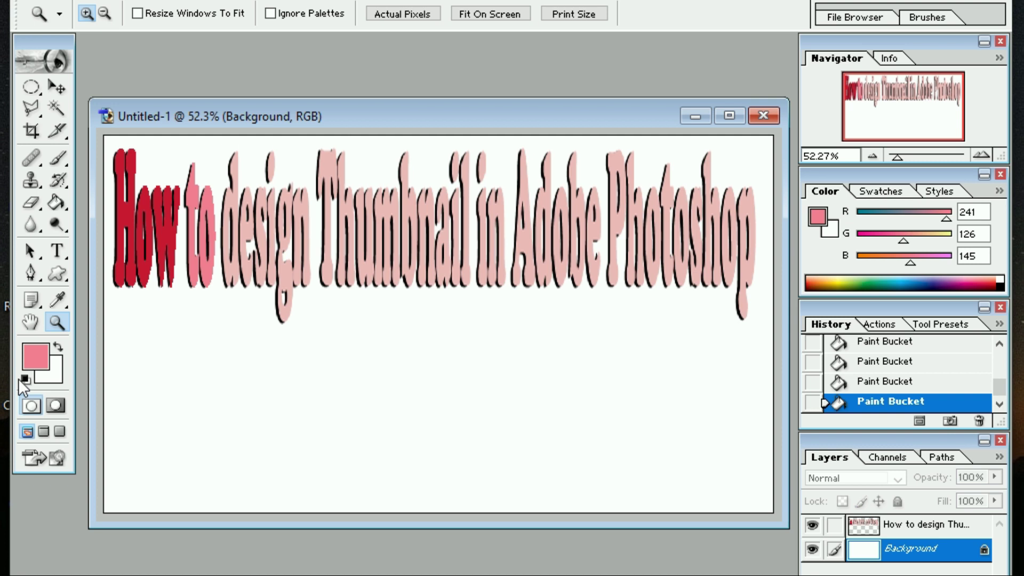
Magic Wand-select the white background, fill it near-black (RGB 13, 13, 13), then deselect
click(35, 353)
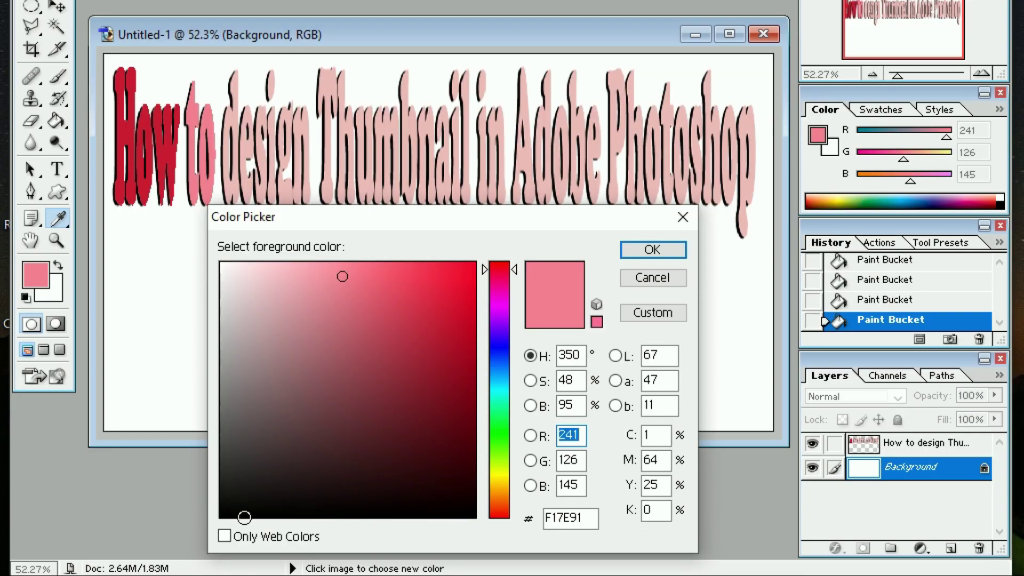
click(223, 512)
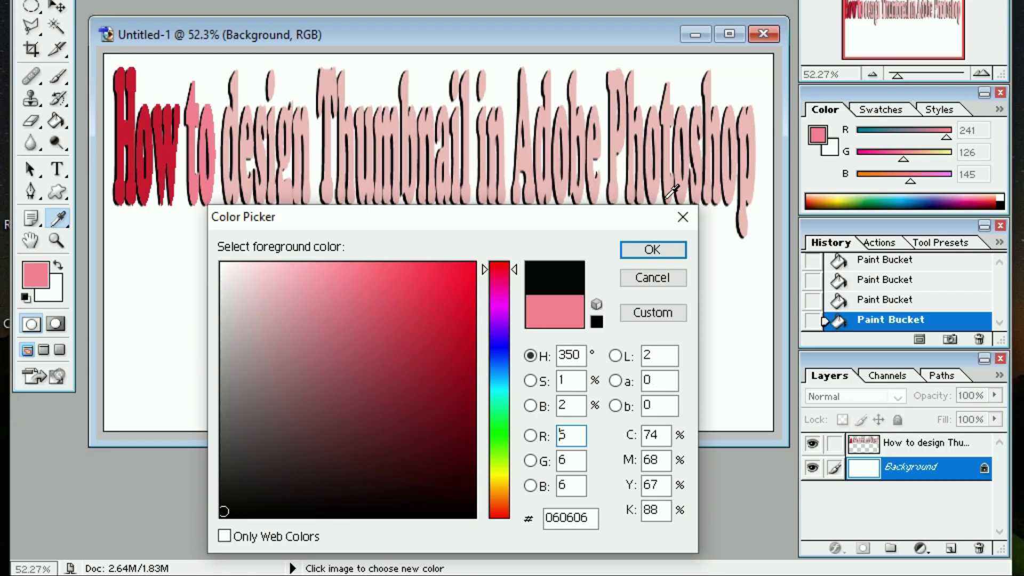
click(648, 253)
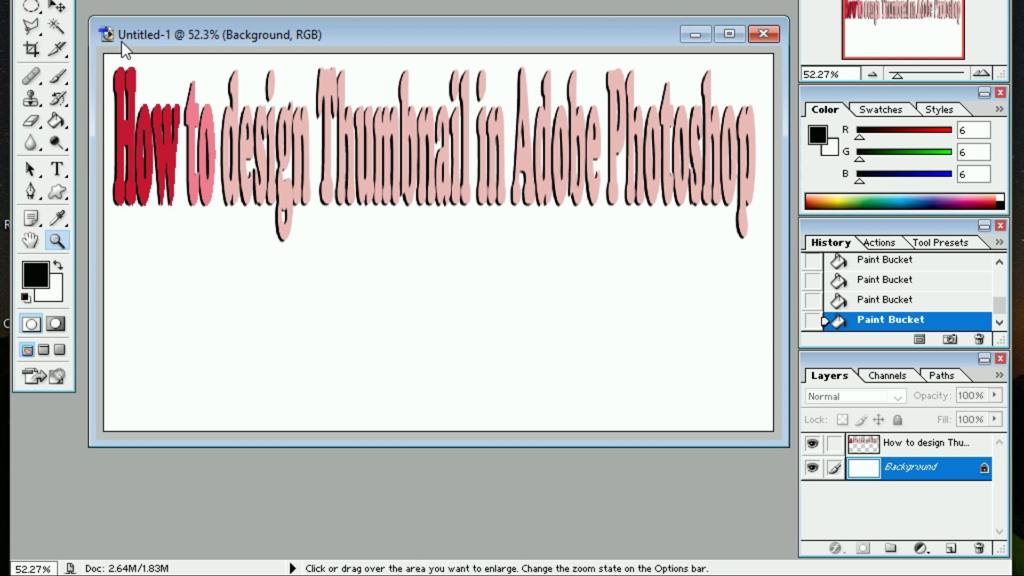
click(57, 27)
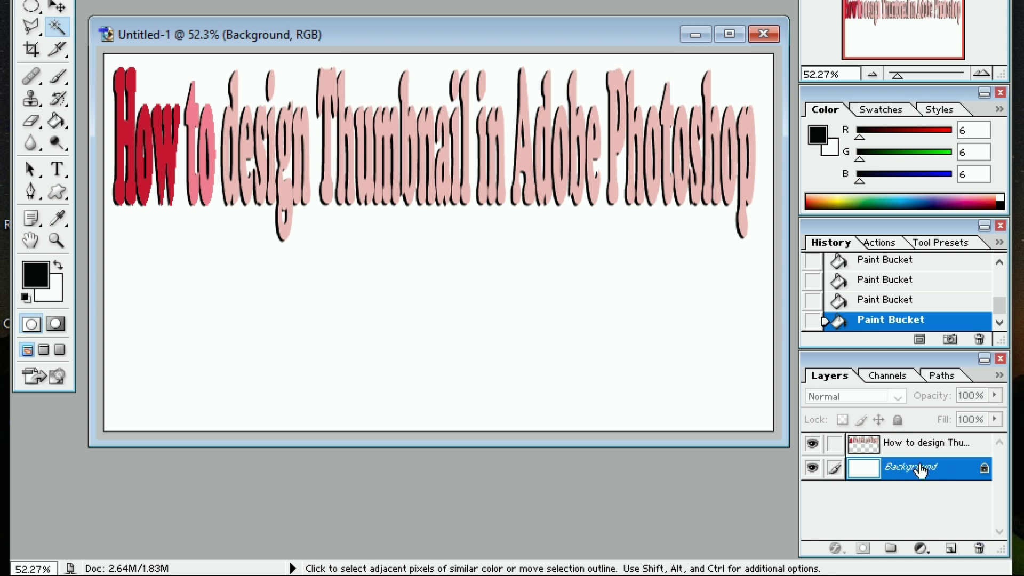
click(489, 347)
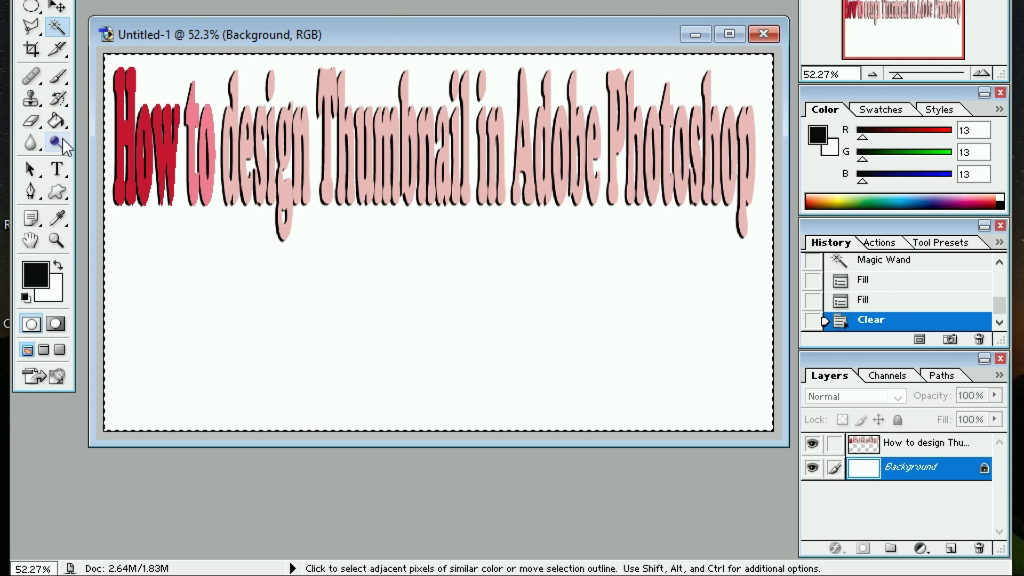
click(57, 121)
click(154, 287)
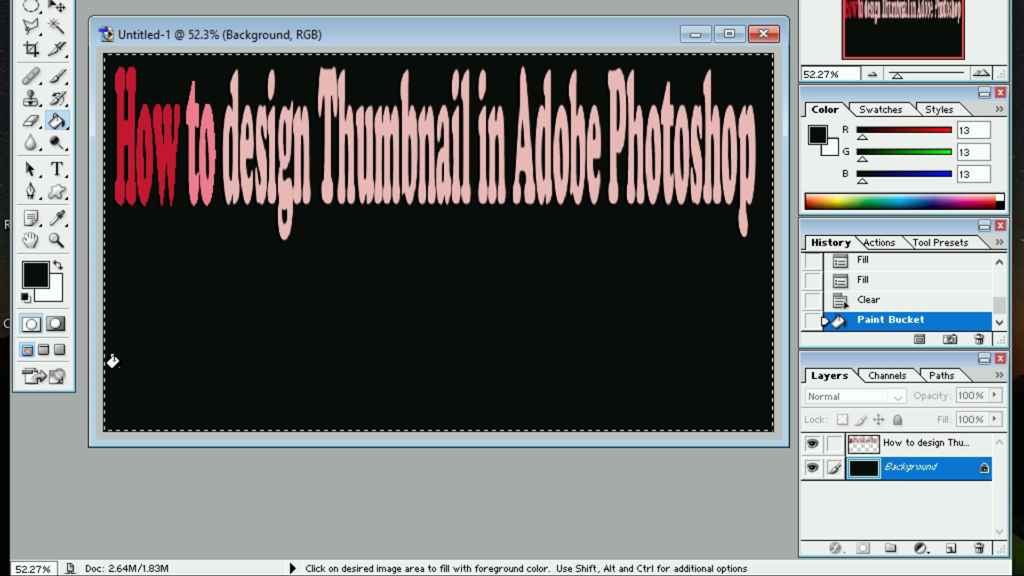
key(ctrl+d)
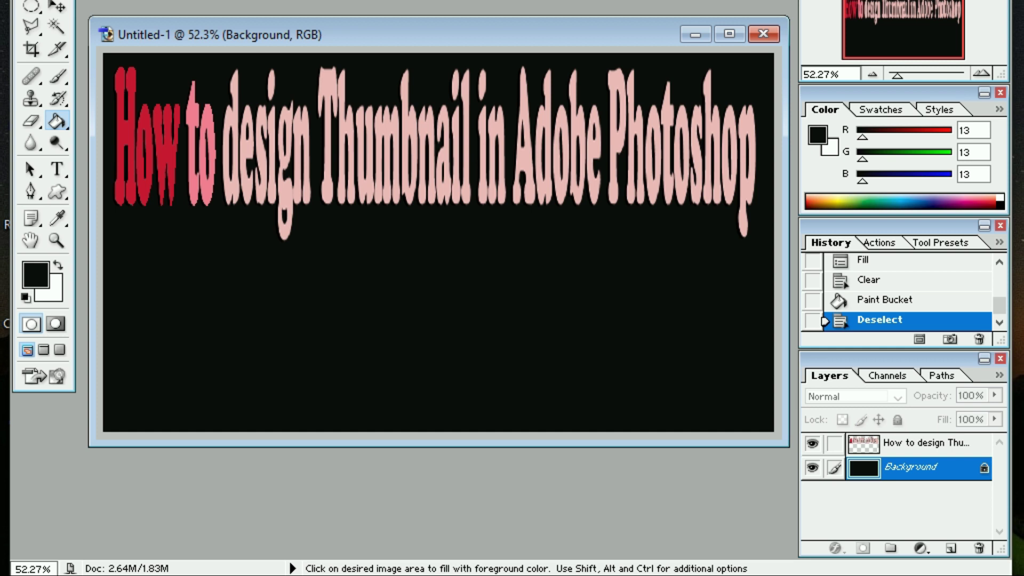
Draw a pale pink (RGB 249, 239, 241) starburst custom shape below the title
click(62, 193)
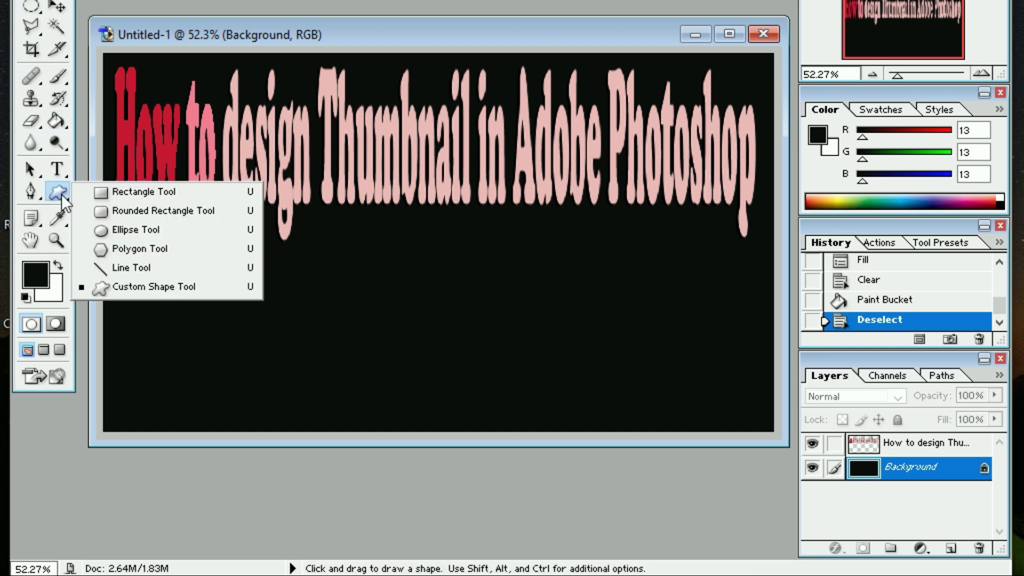
click(167, 286)
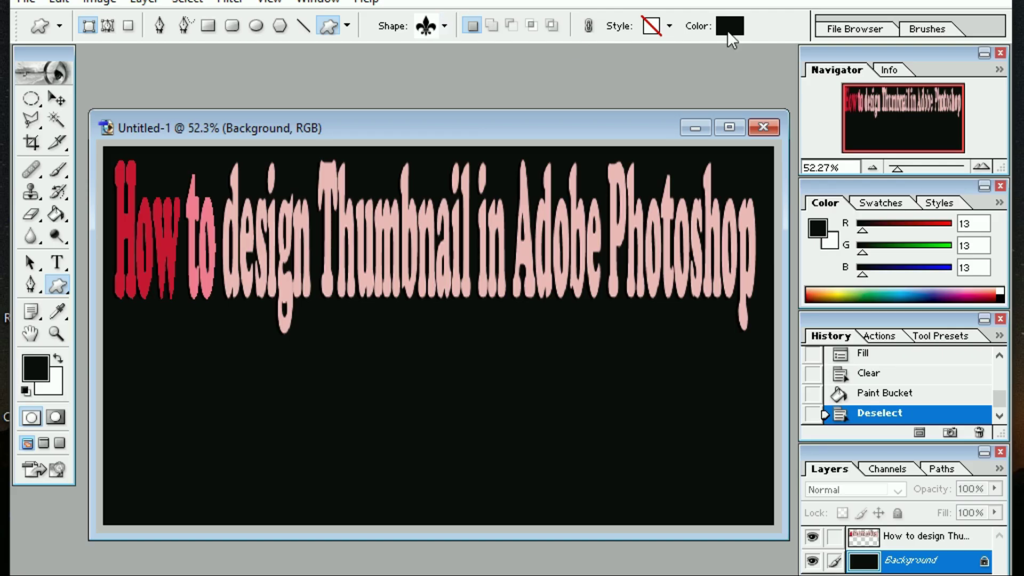
click(729, 32)
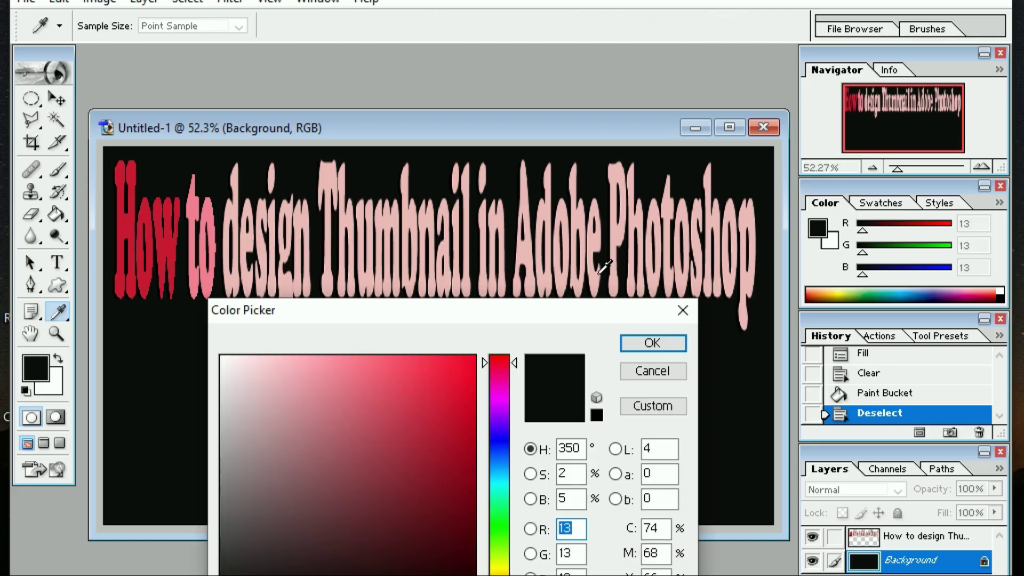
click(230, 362)
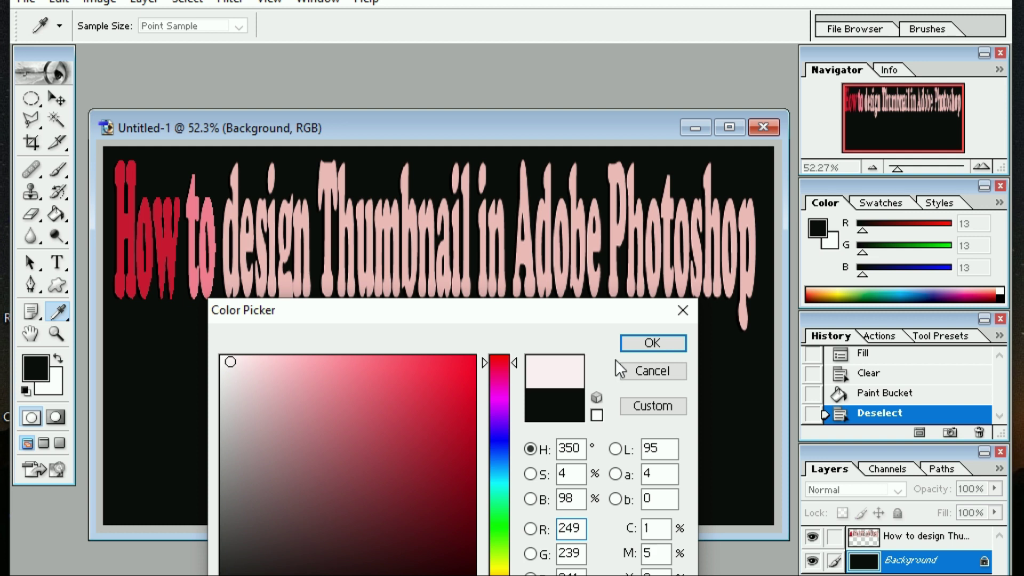
click(636, 344)
click(445, 27)
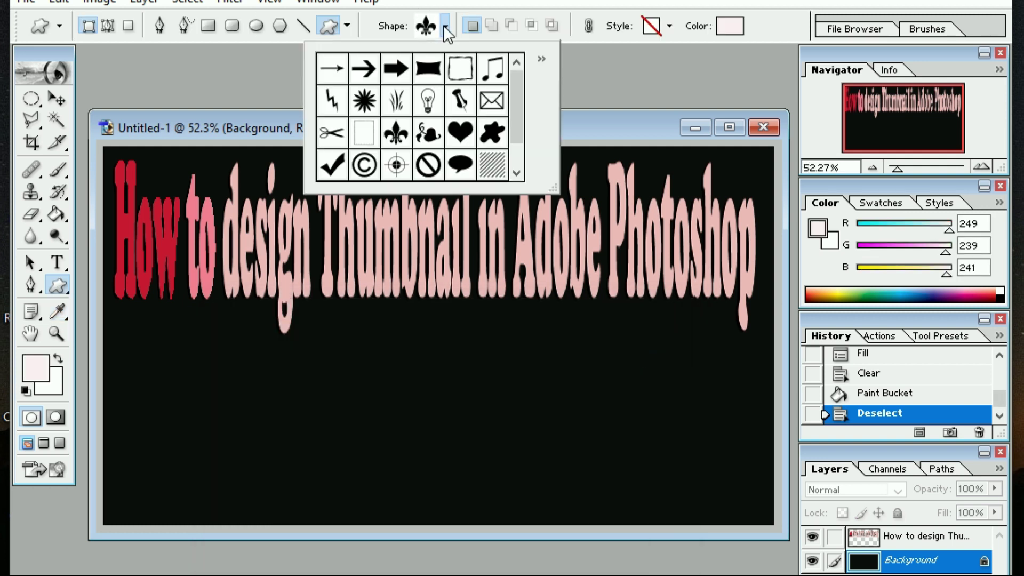
click(364, 100)
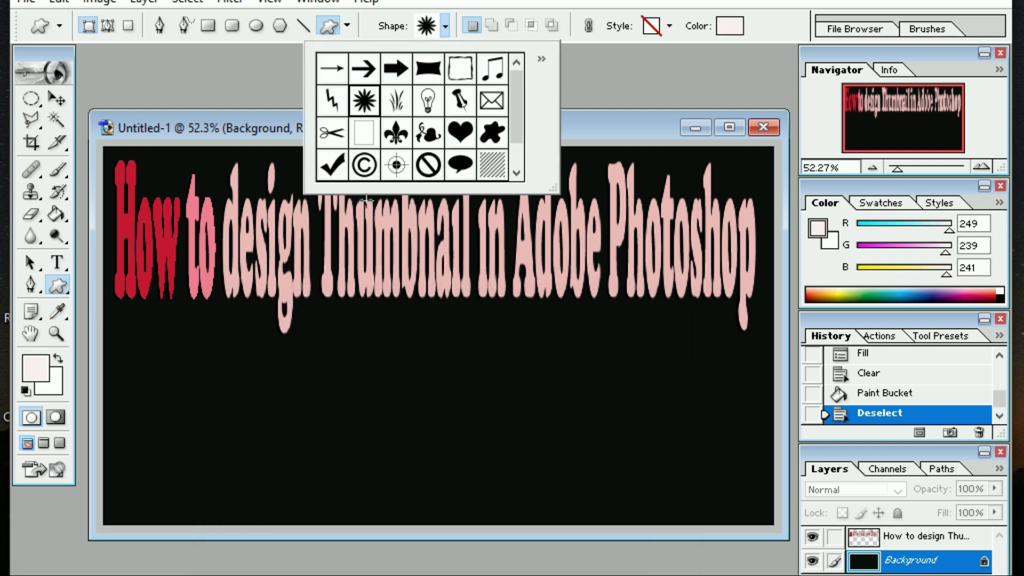
drag(331, 320, 491, 470)
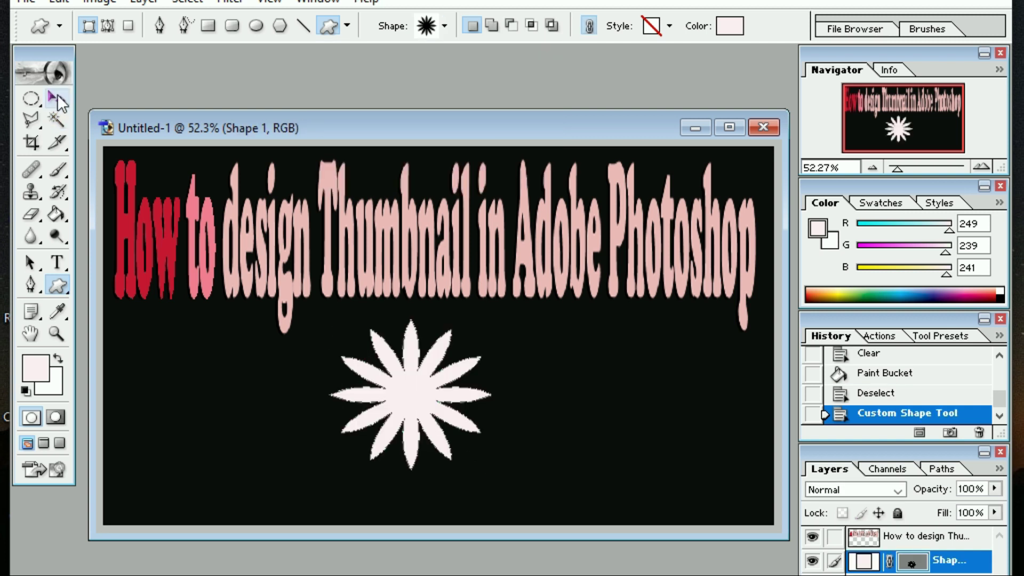
click(57, 99)
Alt-drag two starburst copies, merge the three linked shape layers, and centre the row
drag(412, 398, 201, 409)
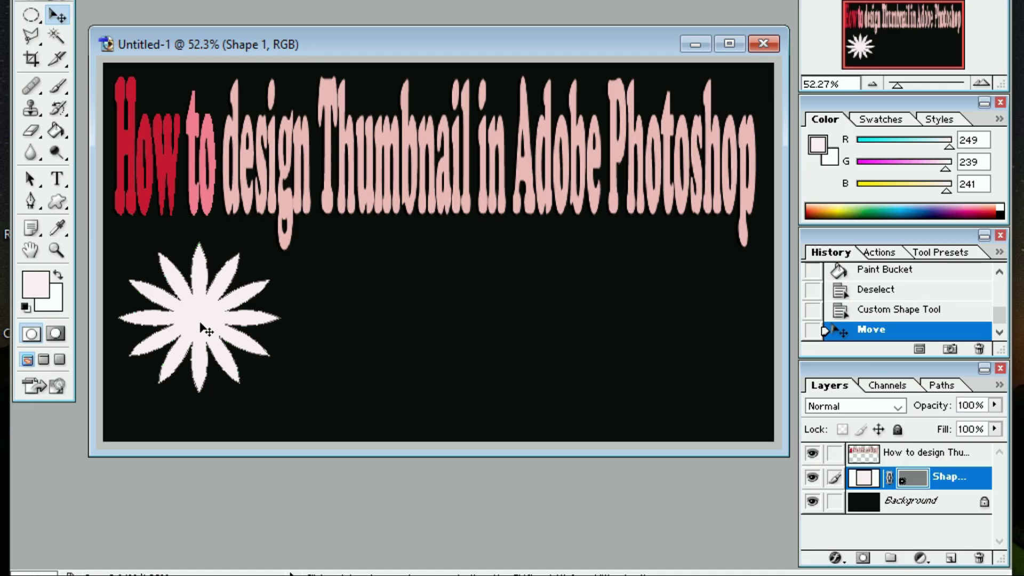
mouse_move(202, 329)
mouse_down()
mouse_move(194, 337)
mouse_move(506, 347)
mouse_up()
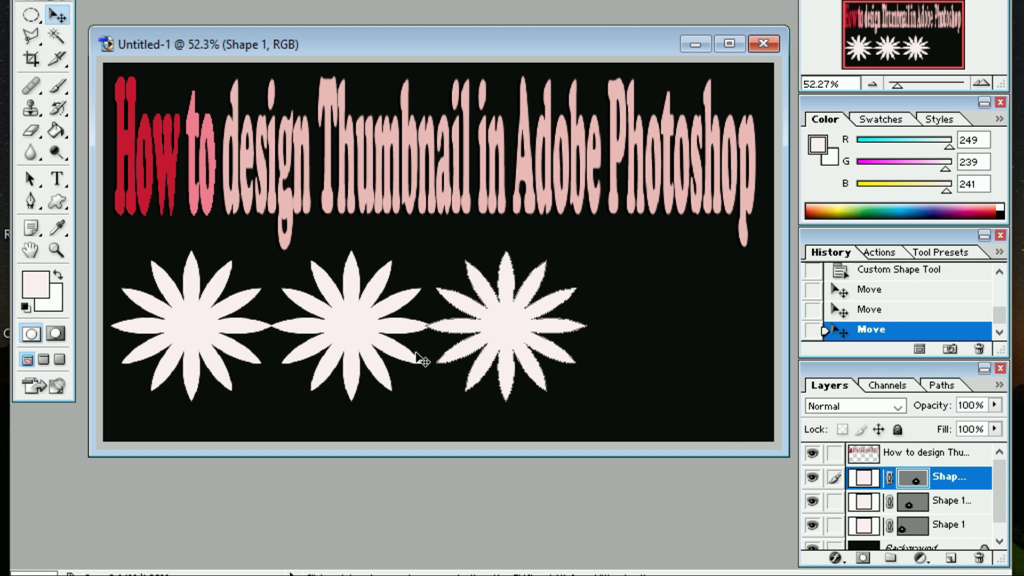
click(835, 501)
click(835, 526)
key(ctrl+e)
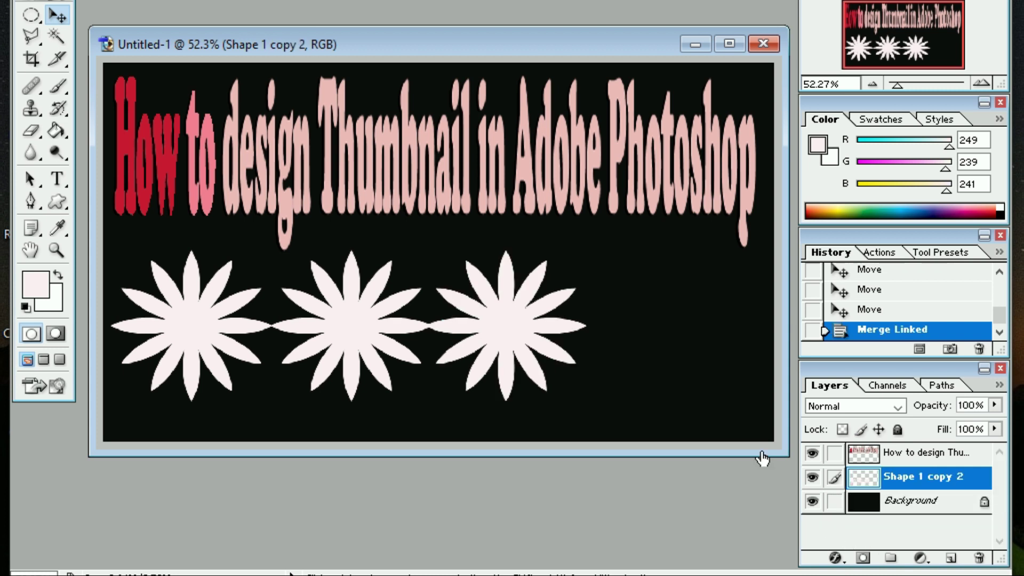
drag(368, 338, 431, 341)
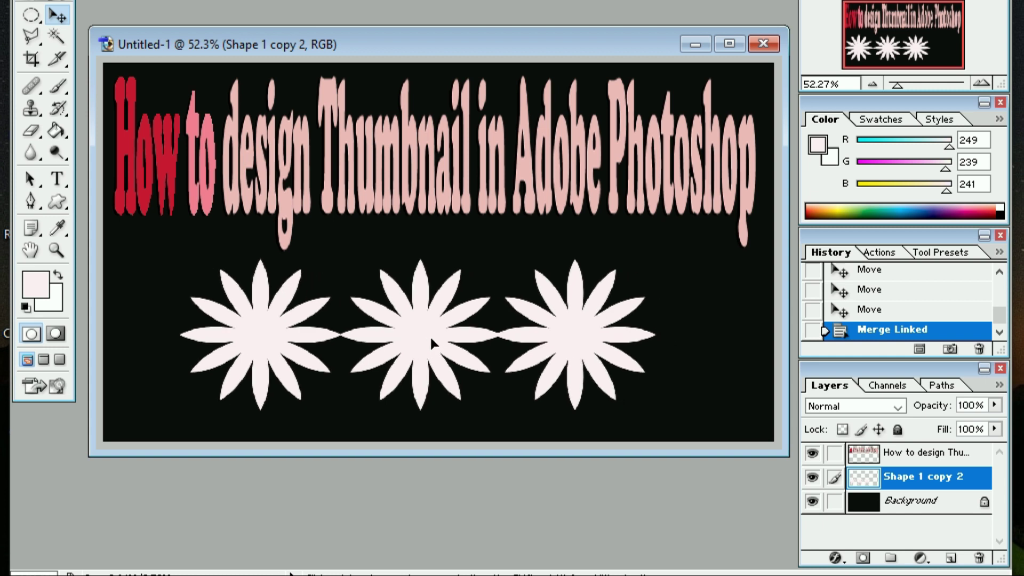
drag(430, 335, 436, 331)
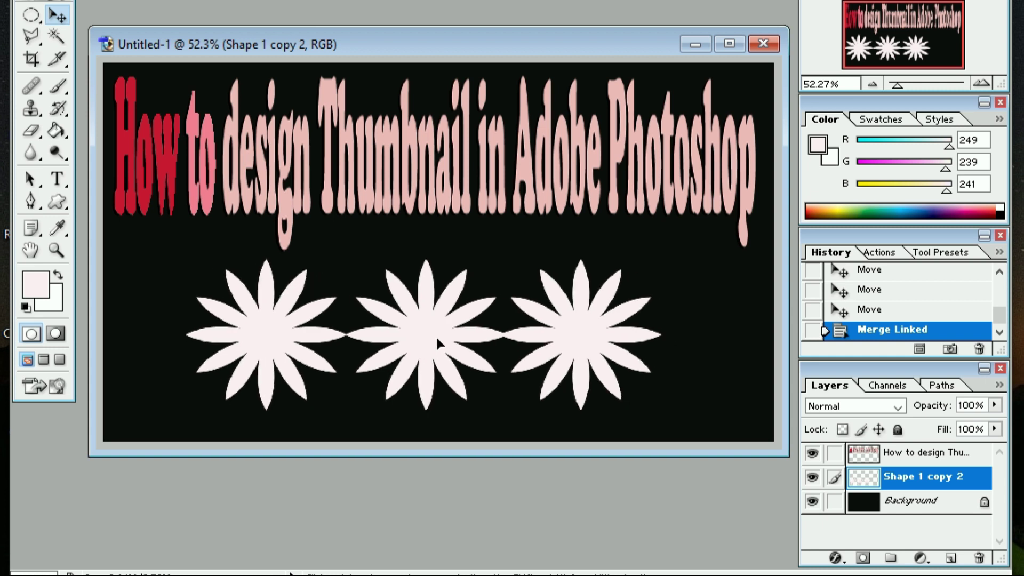